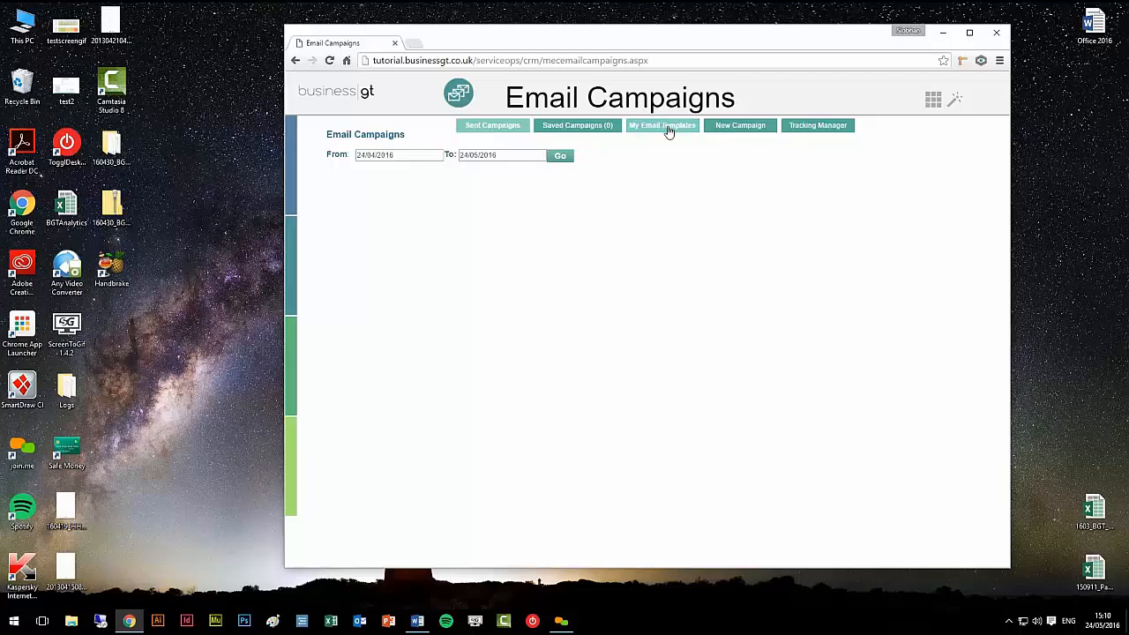
Step: Open the email template library and display the core templates in the E-Mail Templates category
left_click(668, 131)
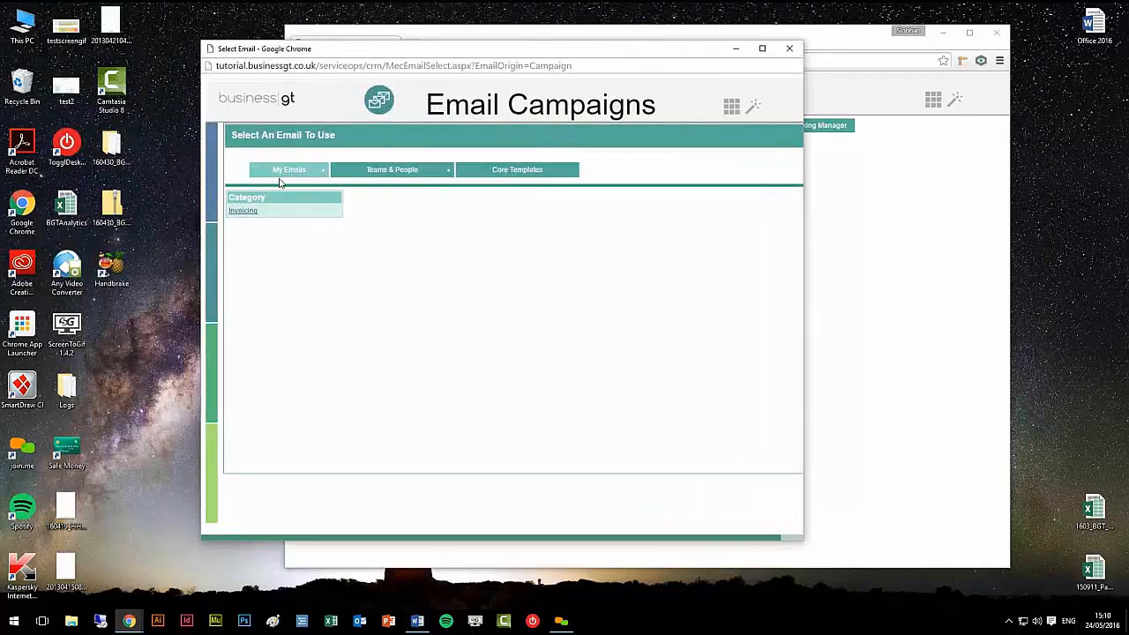
left_click(400, 175)
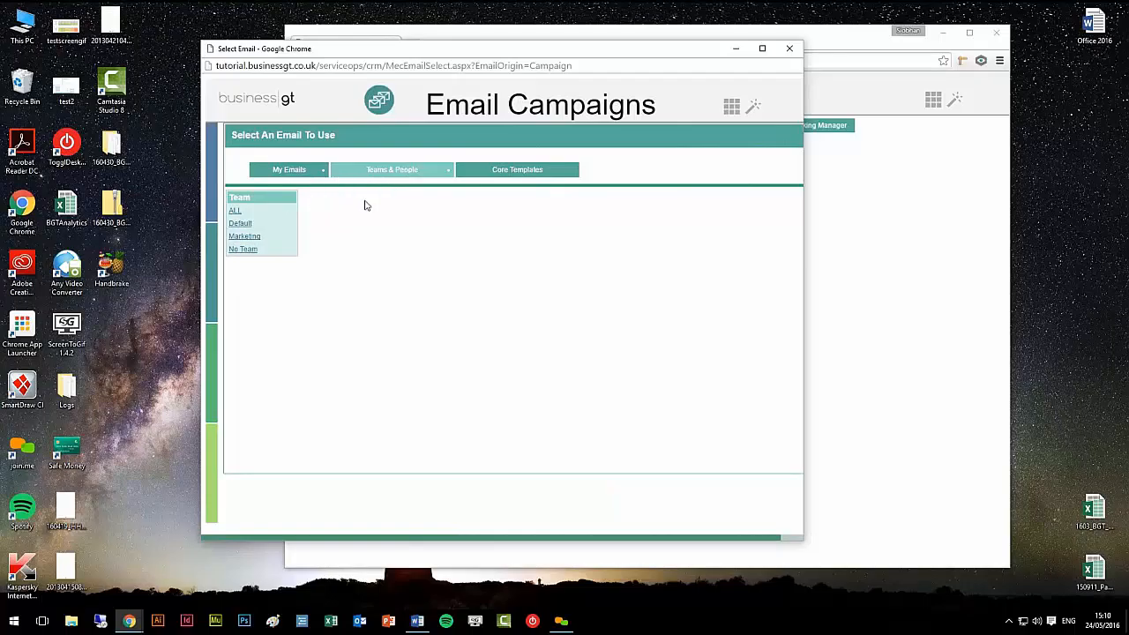
left_click(511, 174)
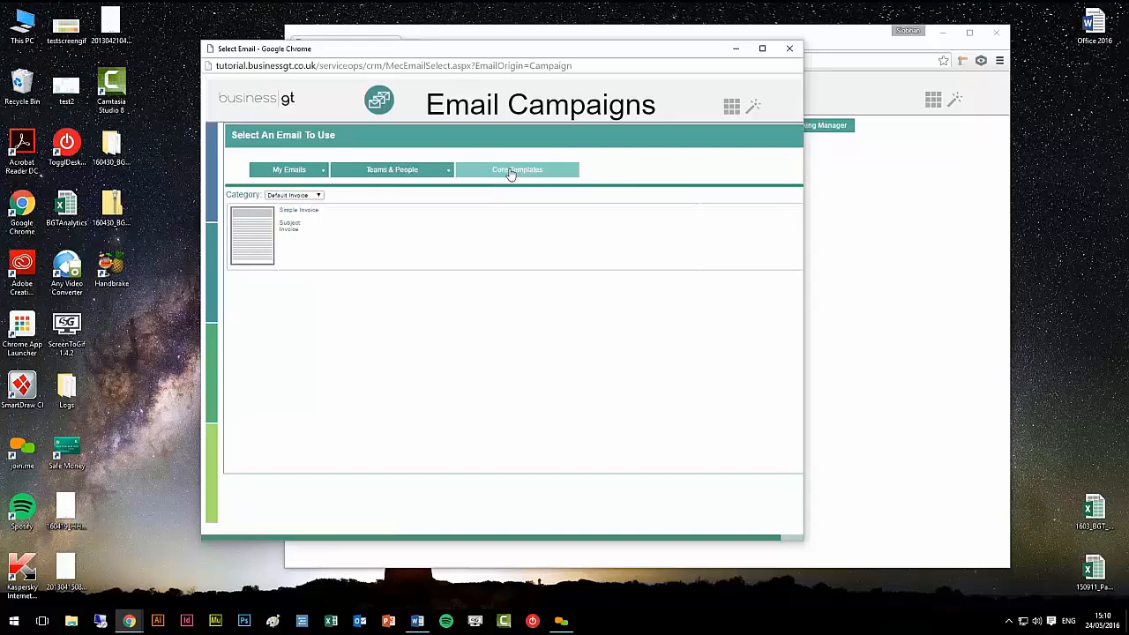
left_click(294, 196)
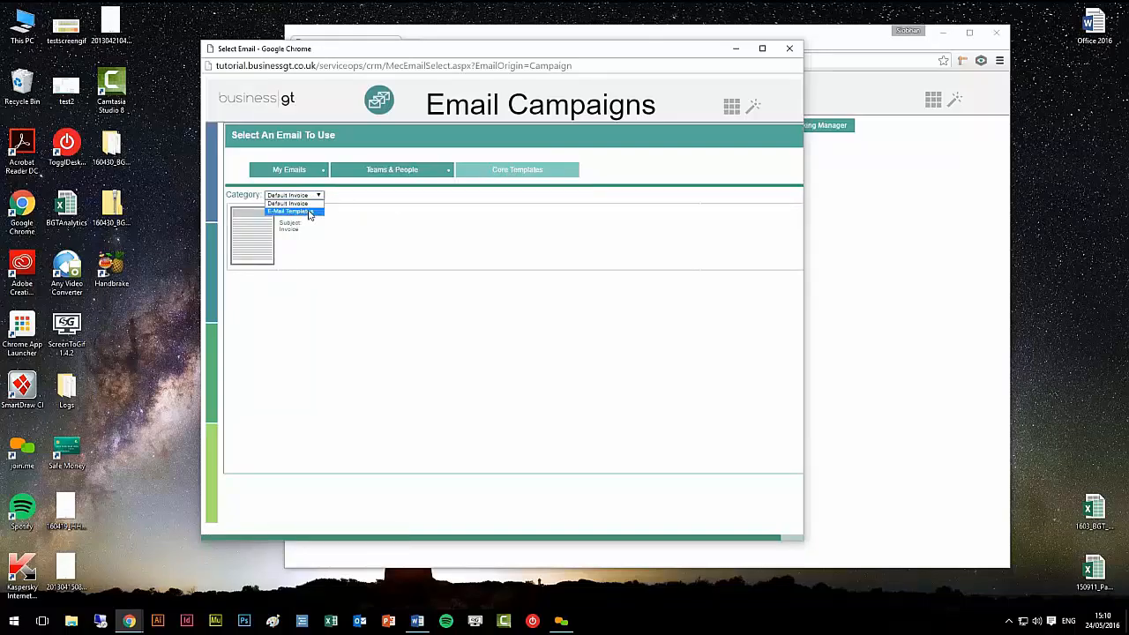
left_click(311, 213)
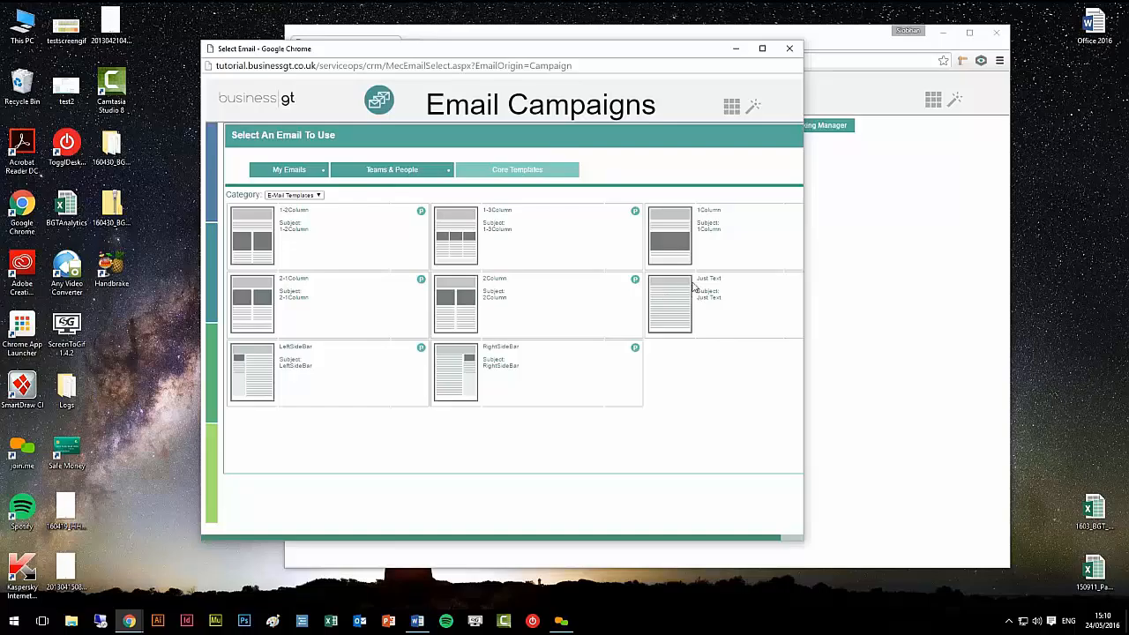
Step: Create a template from Just Text in category Newsletters, with both name and email subject set to June Newsletter
left_click(676, 302)
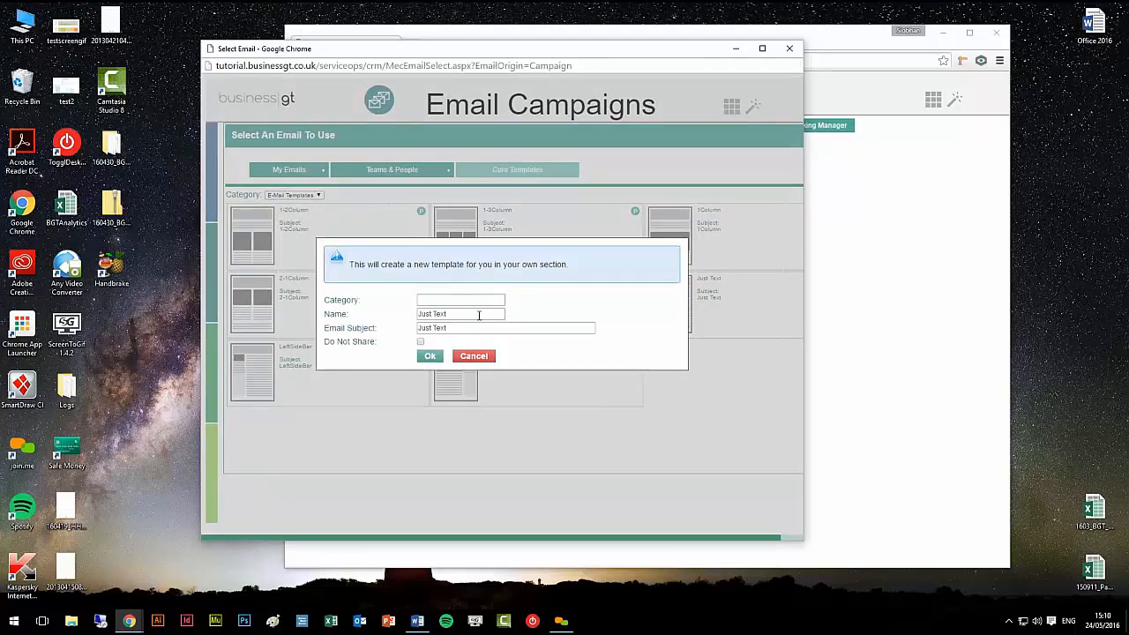
left_click(456, 300)
type("Newsletters")
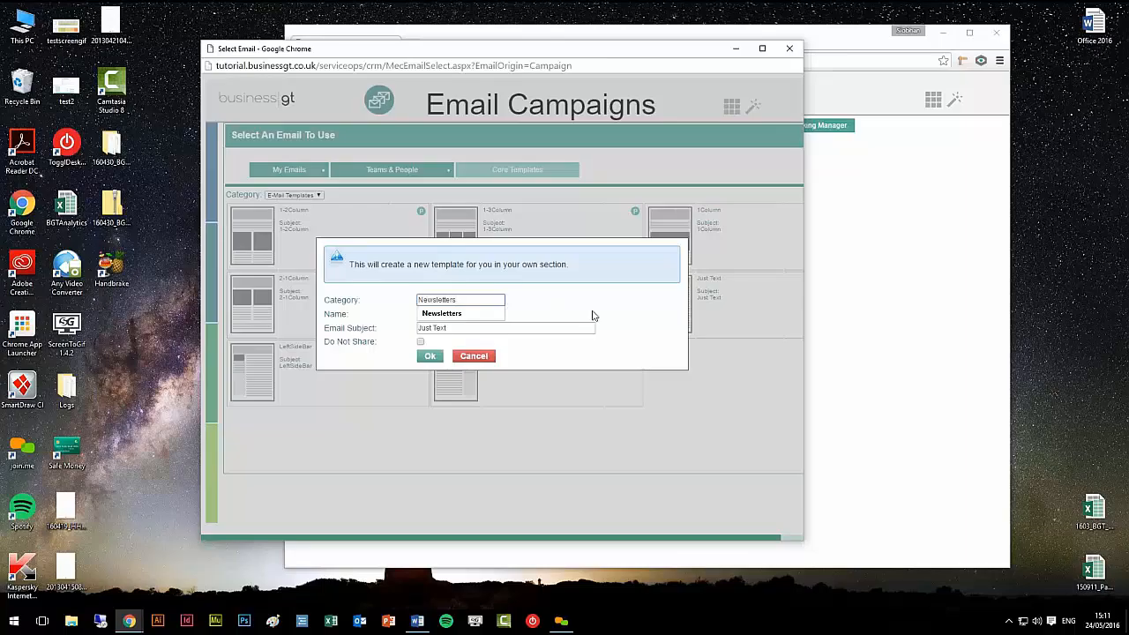
left_click_drag(463, 314, 416, 309)
type("June Newsl")
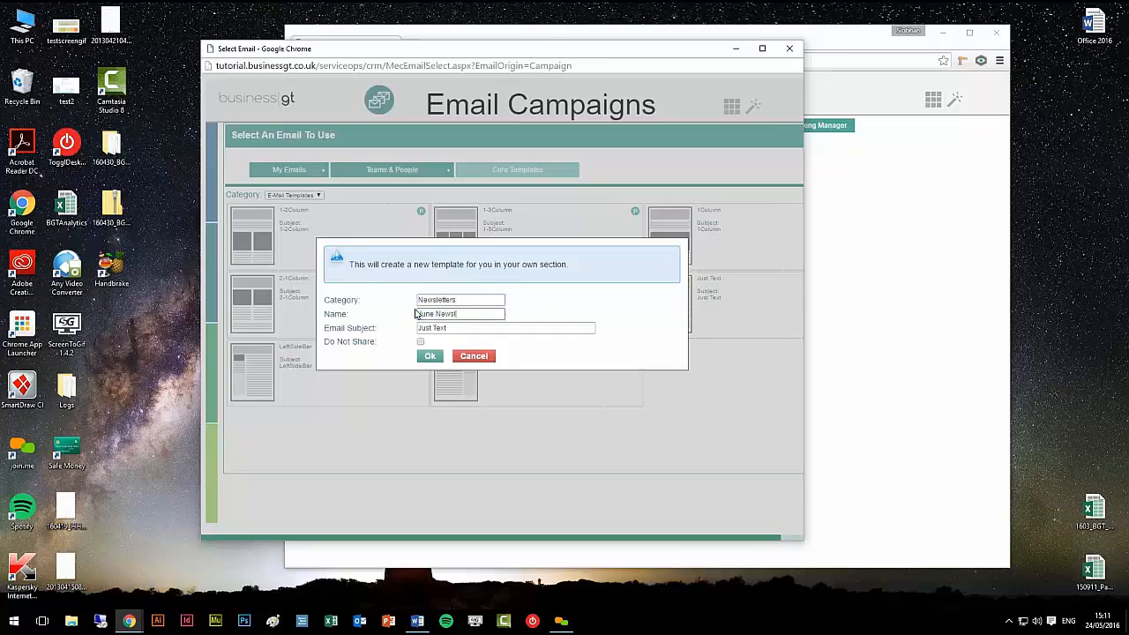
type("etter")
left_click_drag(485, 314, 397, 329)
type("June Newsletter")
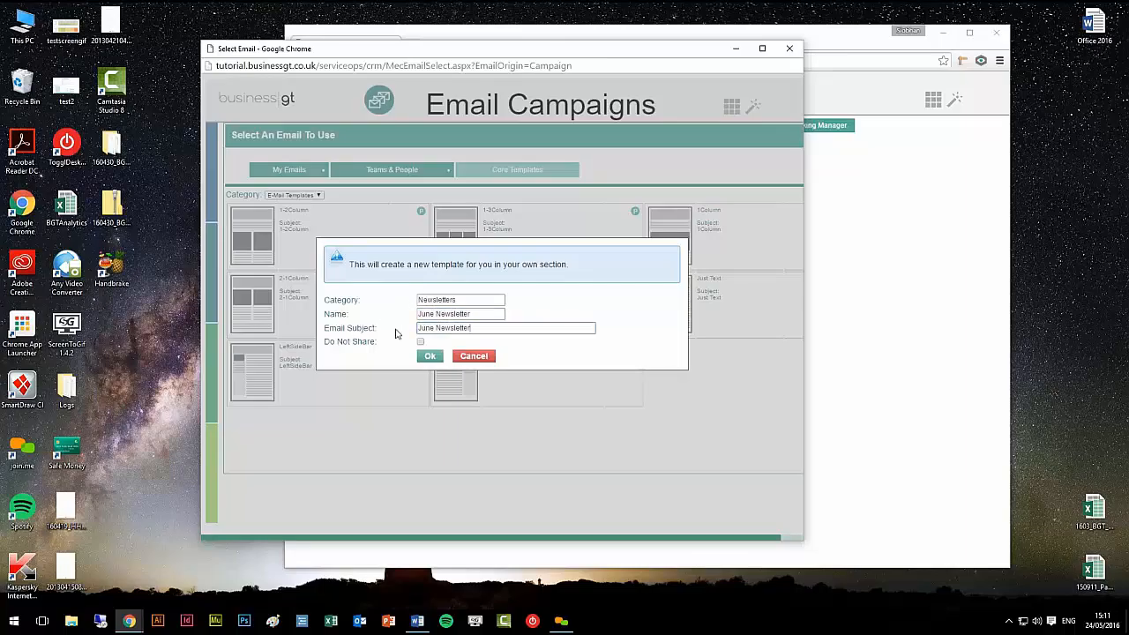
left_click(431, 357)
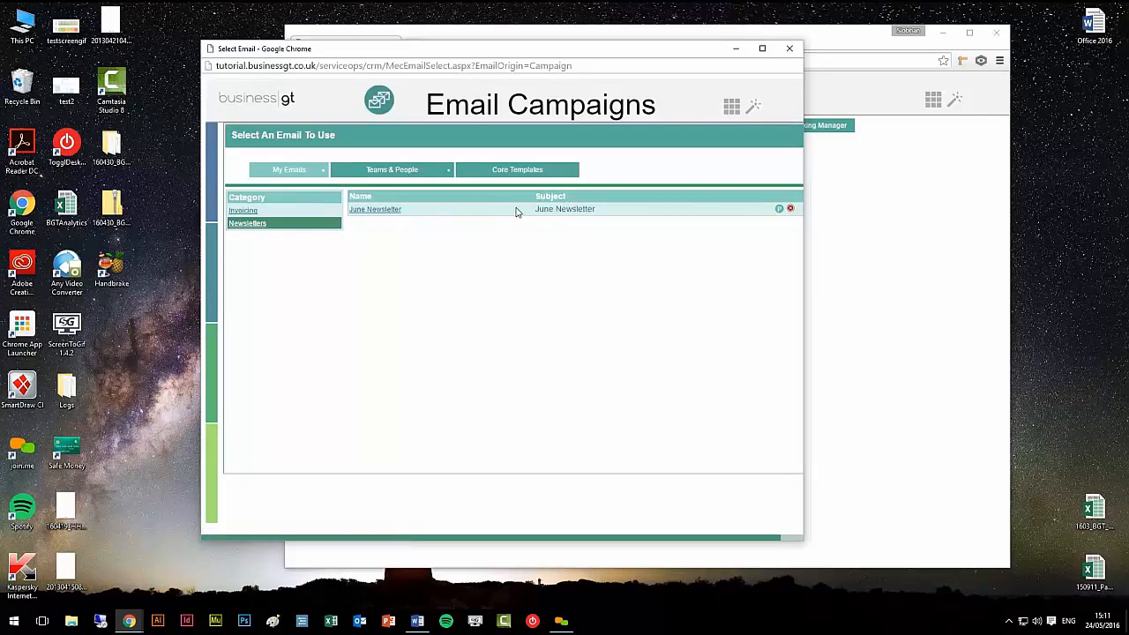
Step: Open the June Newsletter template, enable email editing and add a new row below the body text
left_click(382, 214)
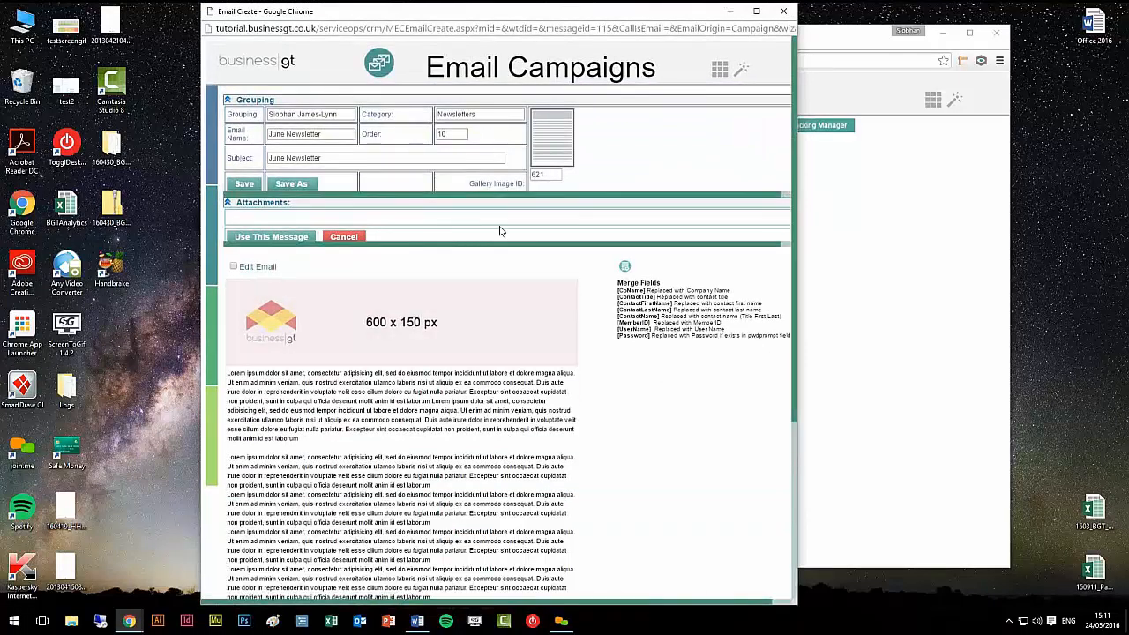
left_click(234, 267)
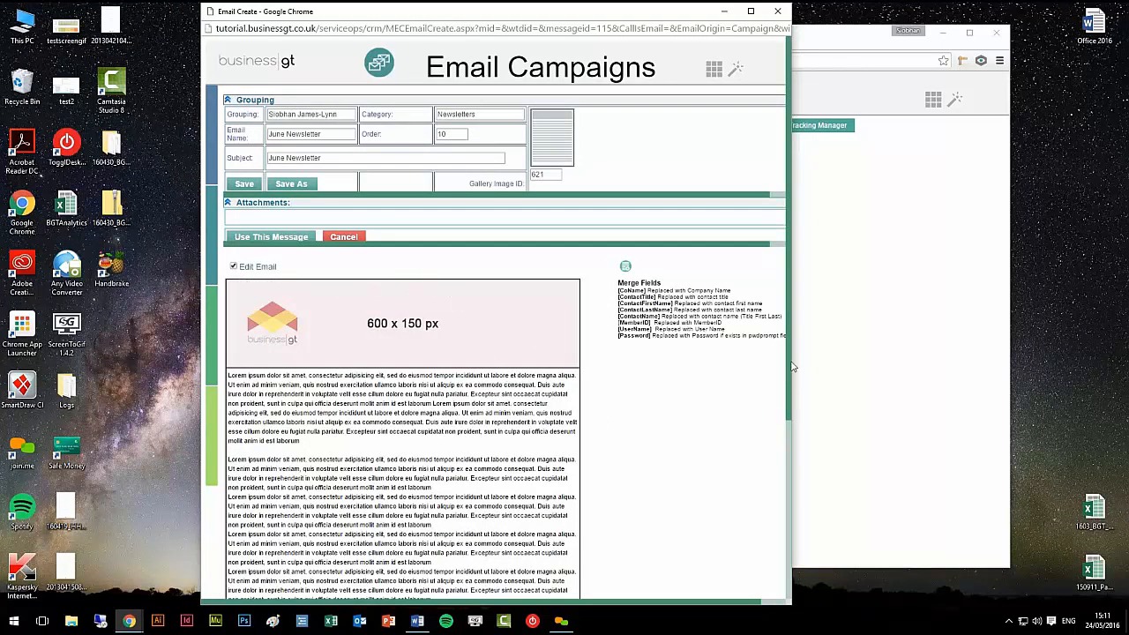
left_click_drag(793, 368, 804, 460)
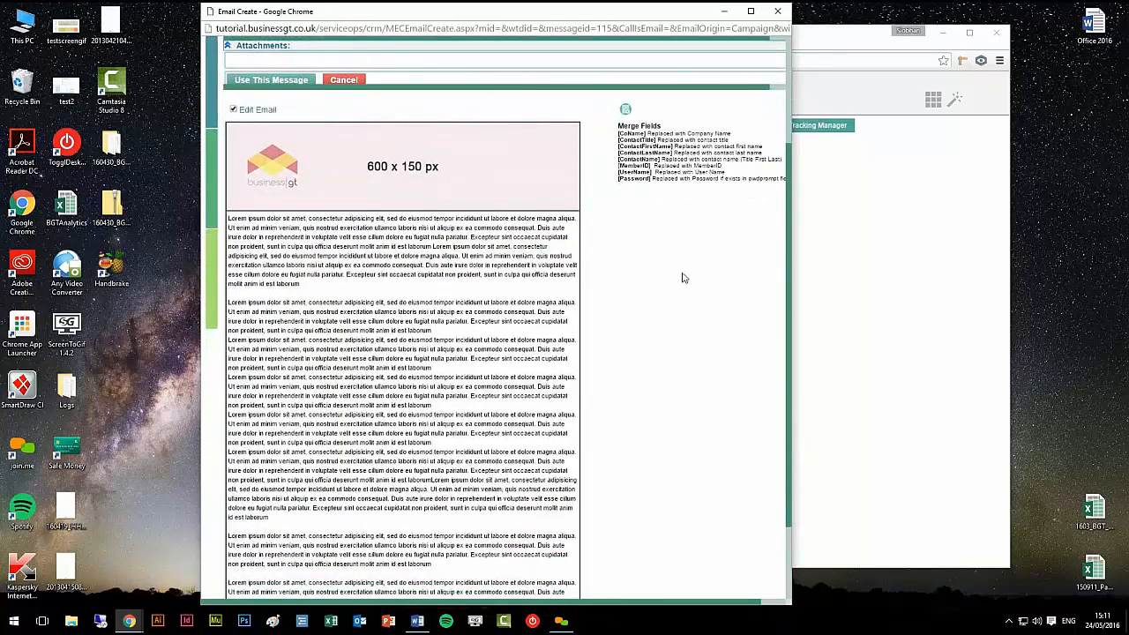
left_click(626, 113)
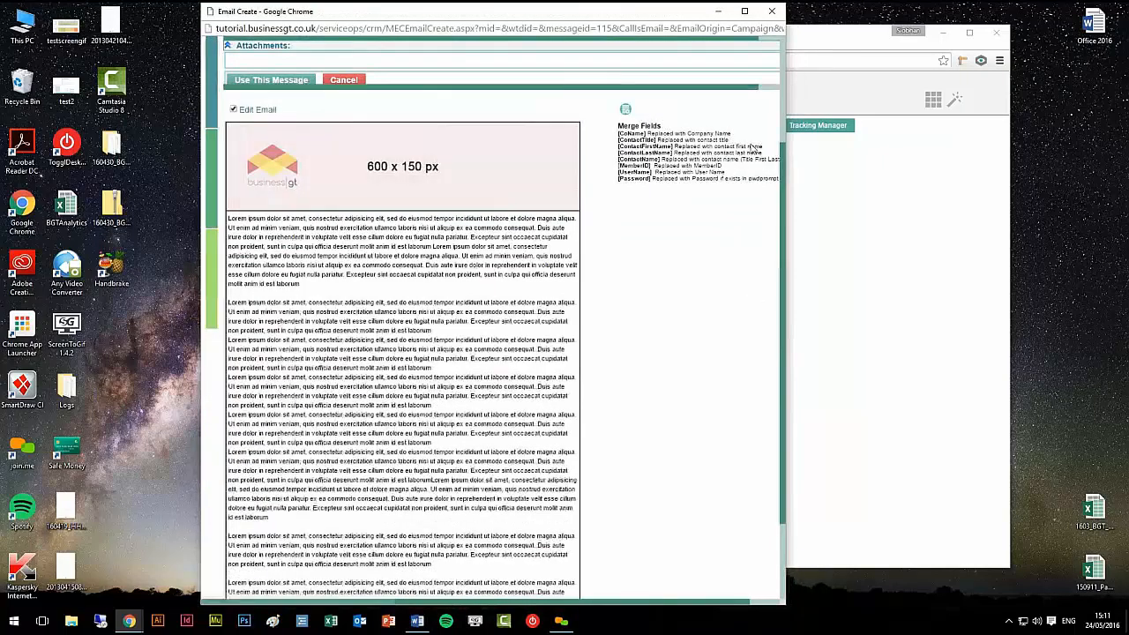
left_click_drag(781, 191, 782, 269)
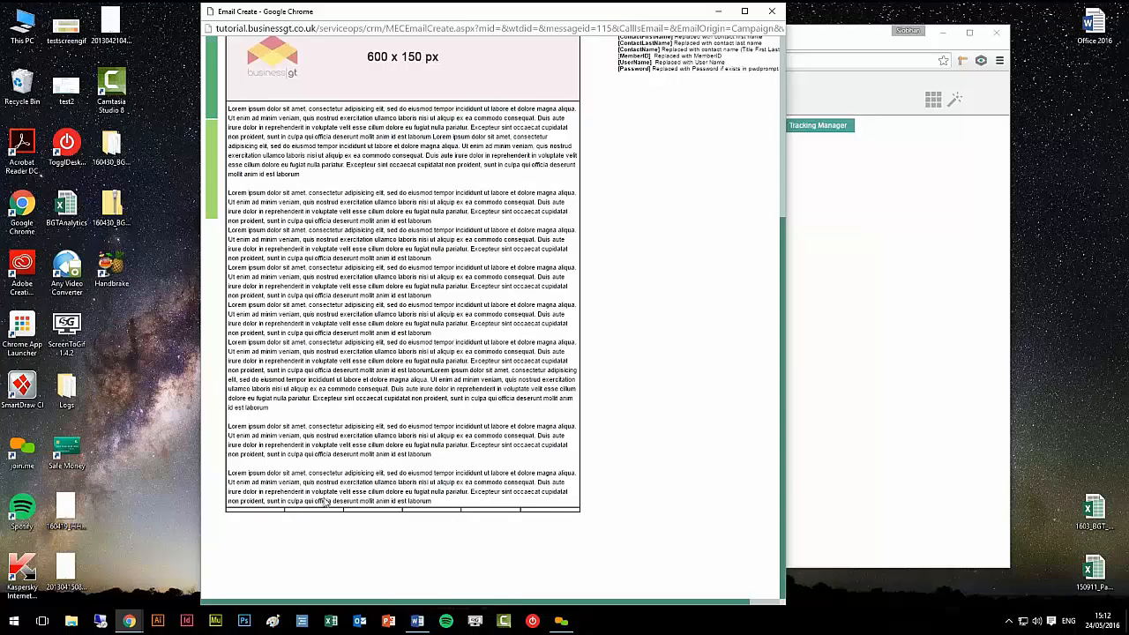
Step: Make the first cell of the new bottom row span 3 columns
left_click(269, 511)
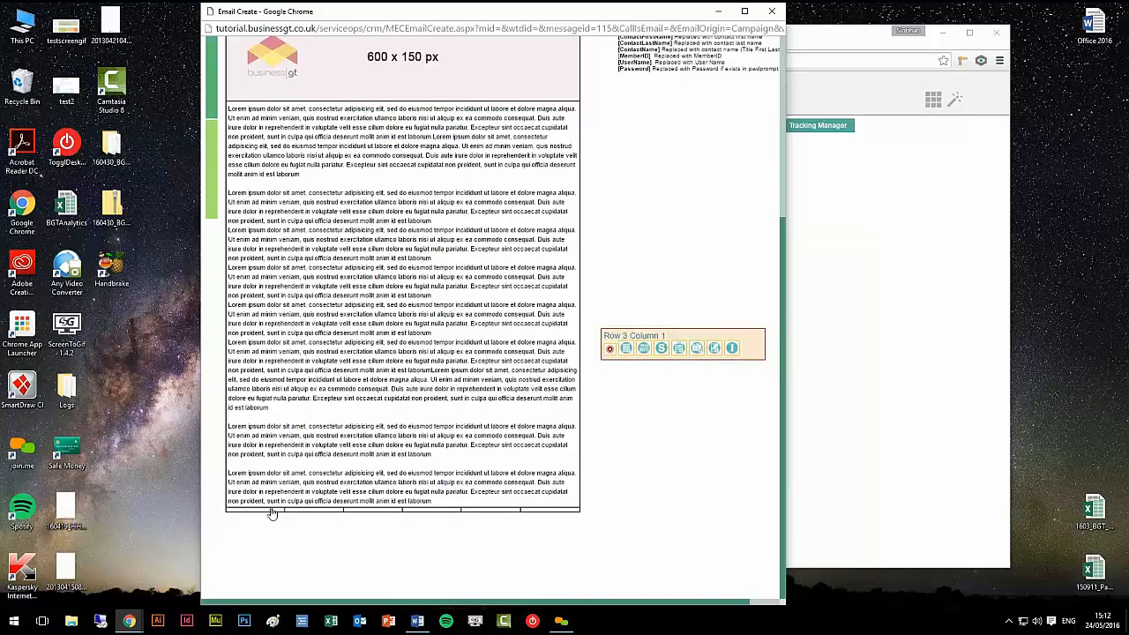
left_click(644, 350)
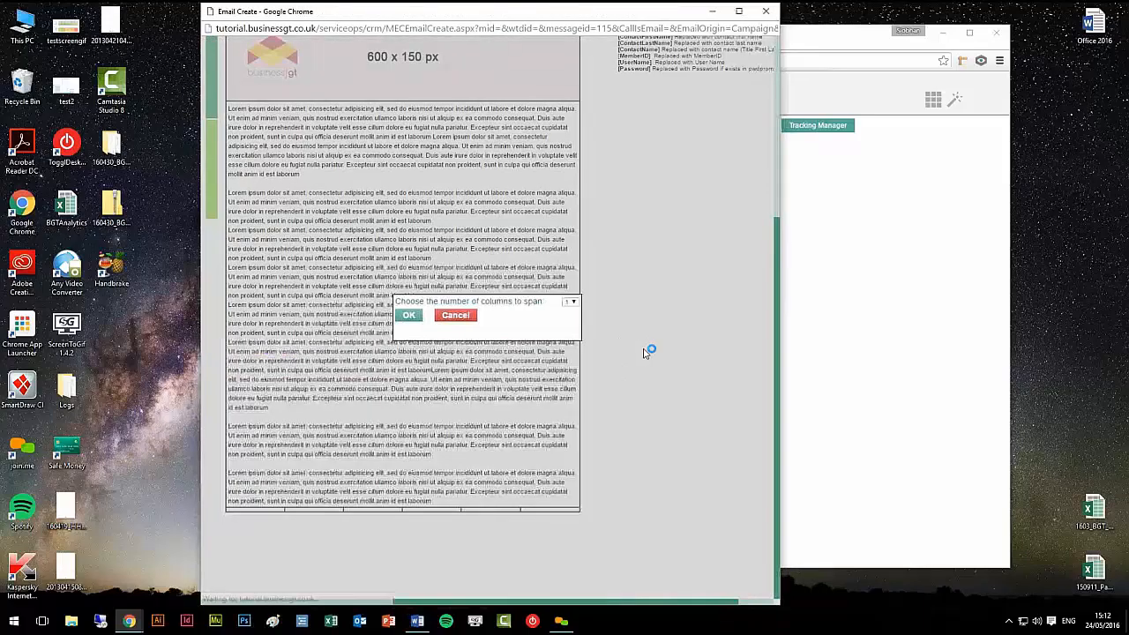
left_click(571, 304)
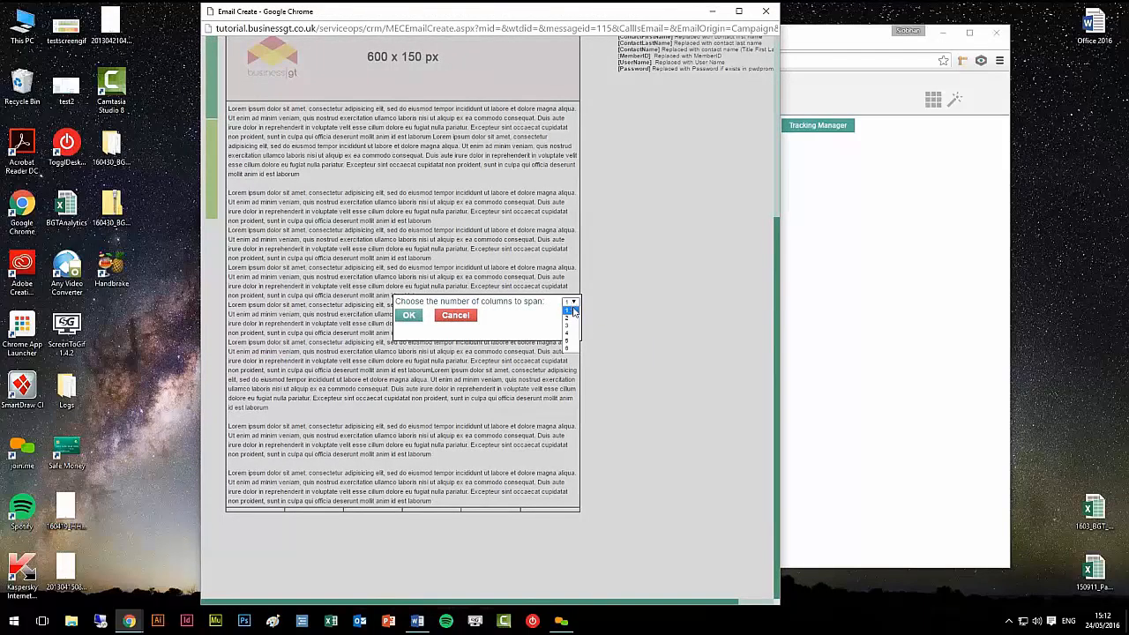
left_click(573, 328)
left_click(409, 318)
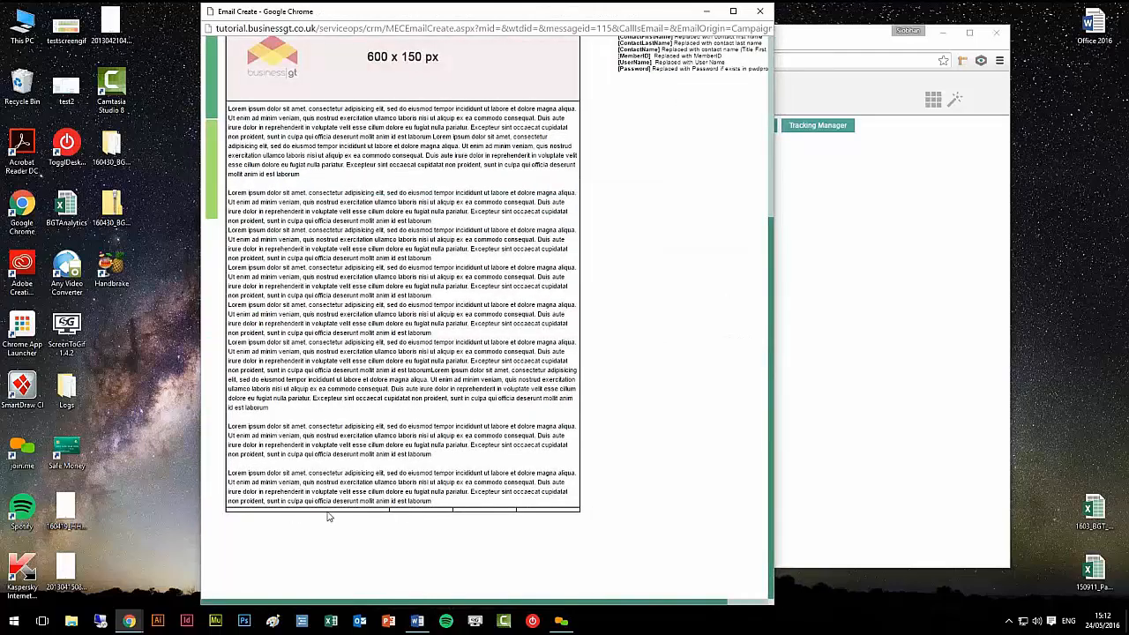
Step: Make the column 4 cell of the bottom row span the remaining 3 columns
left_click(402, 514)
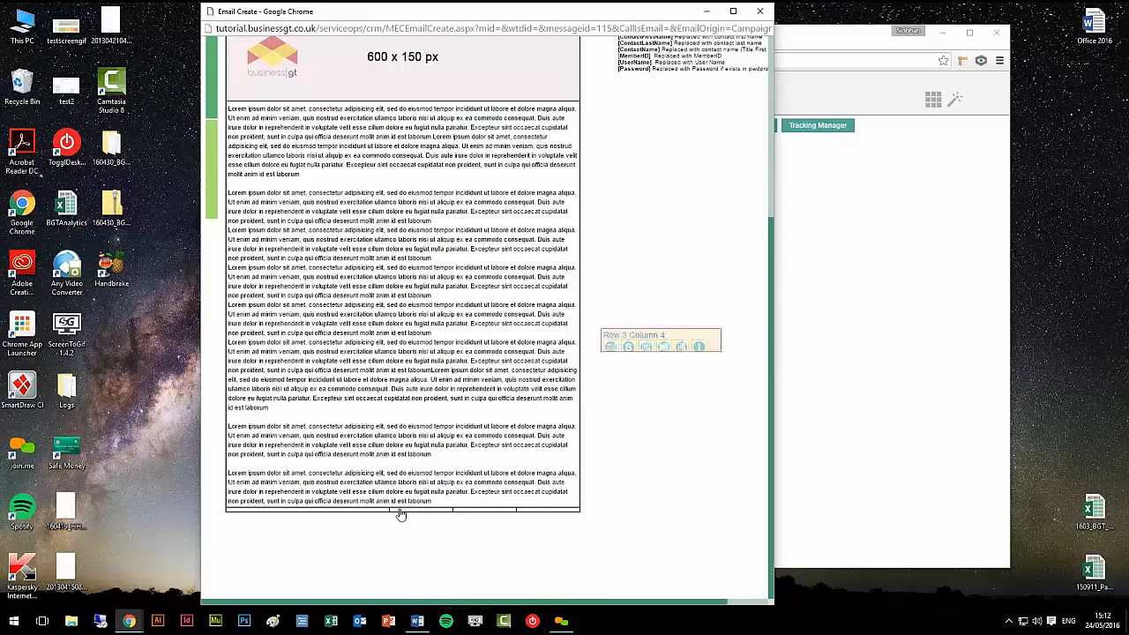
left_click(611, 349)
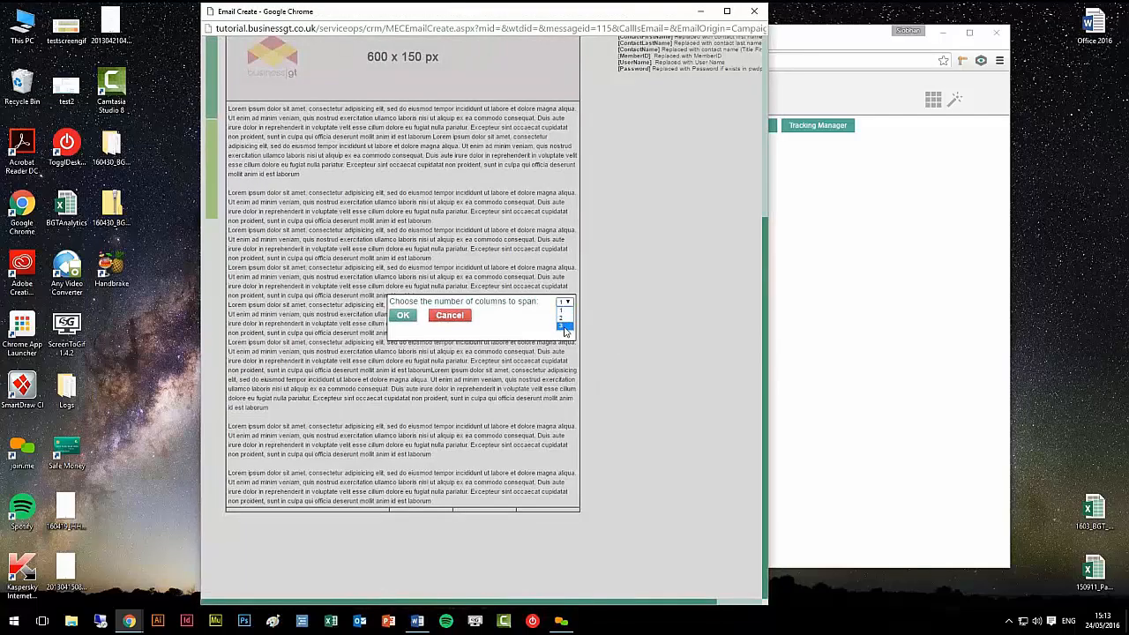
left_click(400, 318)
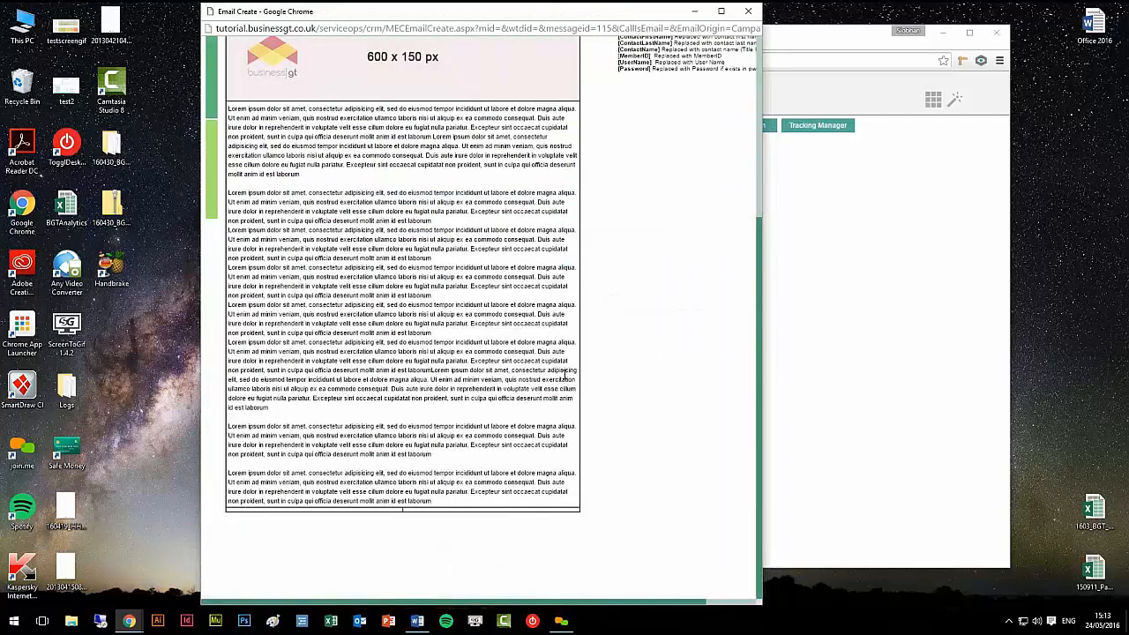
left_click(515, 510)
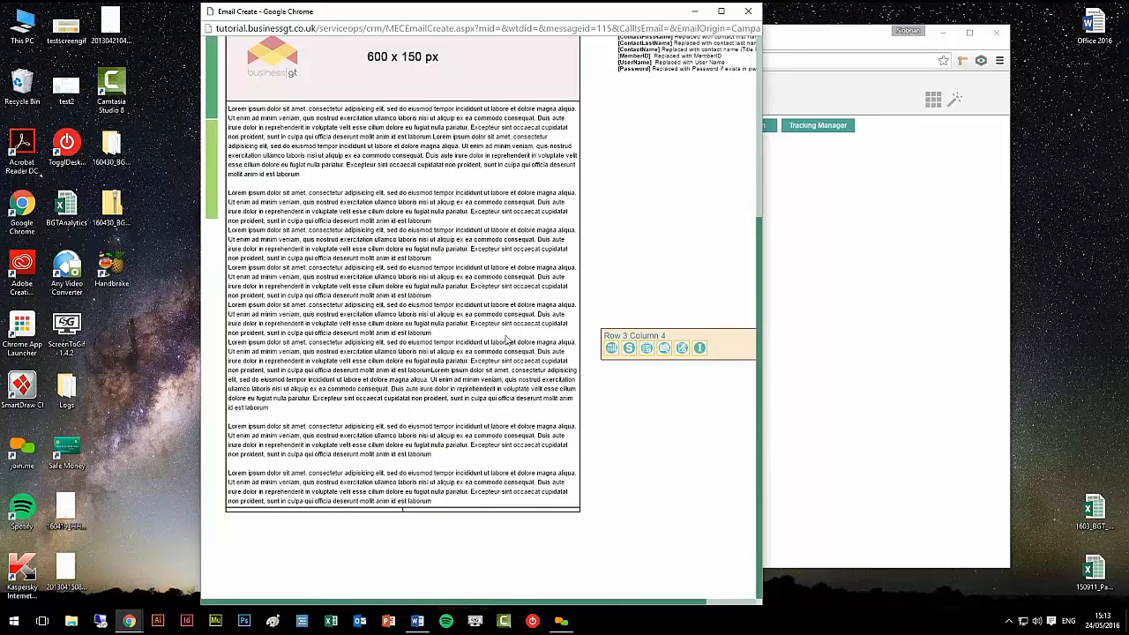
Step: Open the row 2 text block for editing and delete all its placeholder text
scroll(507, 340, "up", 3)
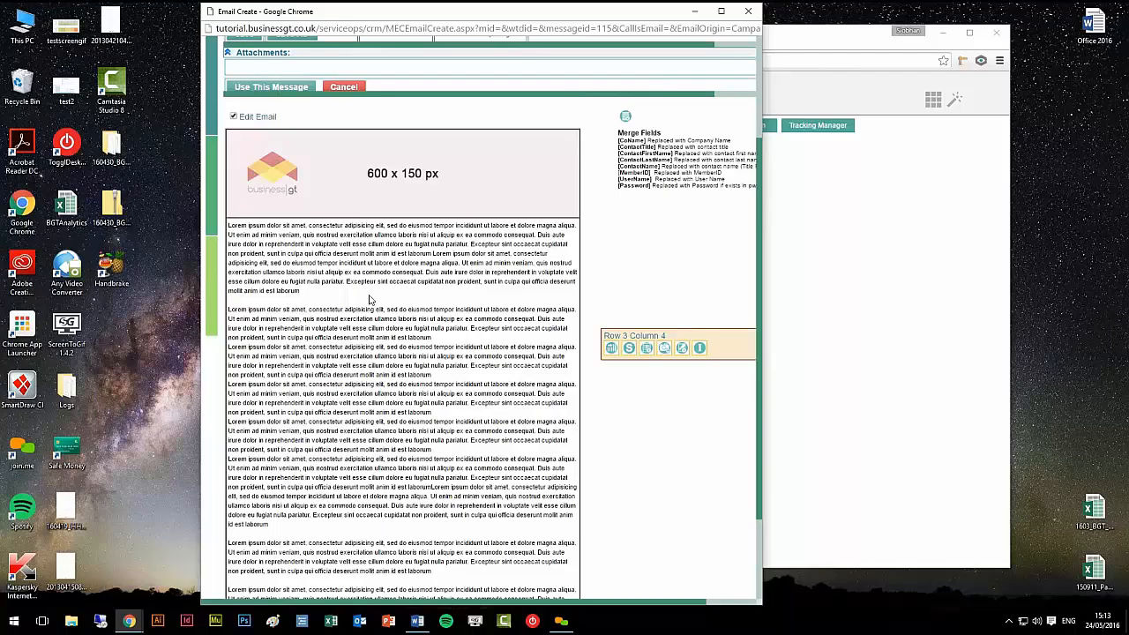
left_click(350, 242)
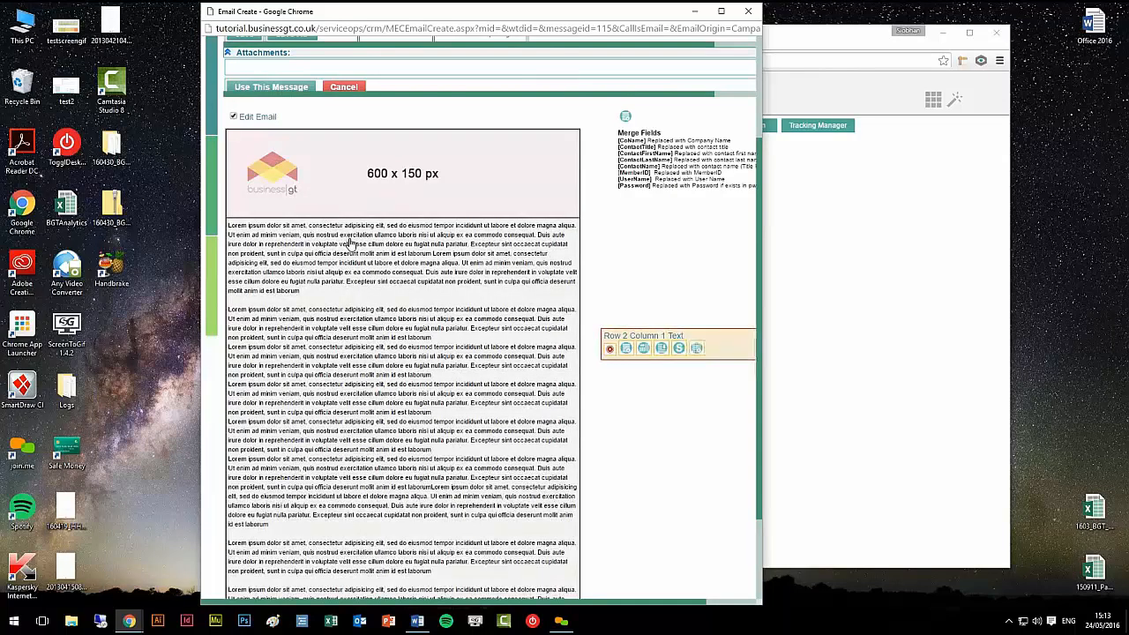
left_click(696, 350)
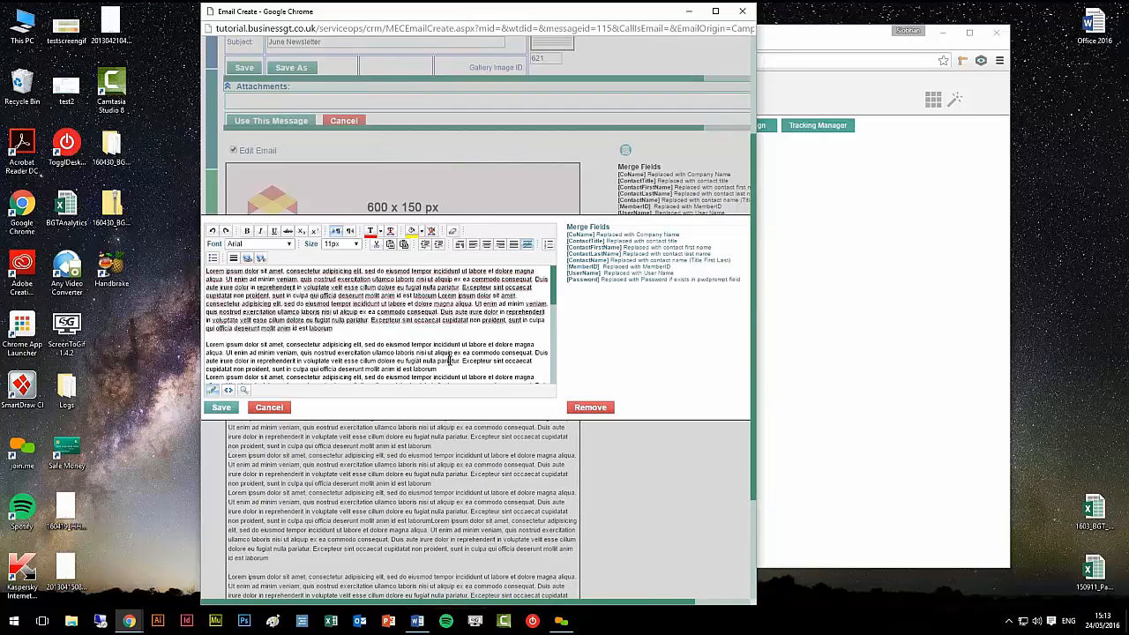
key("ctrl+a")
key("Delete")
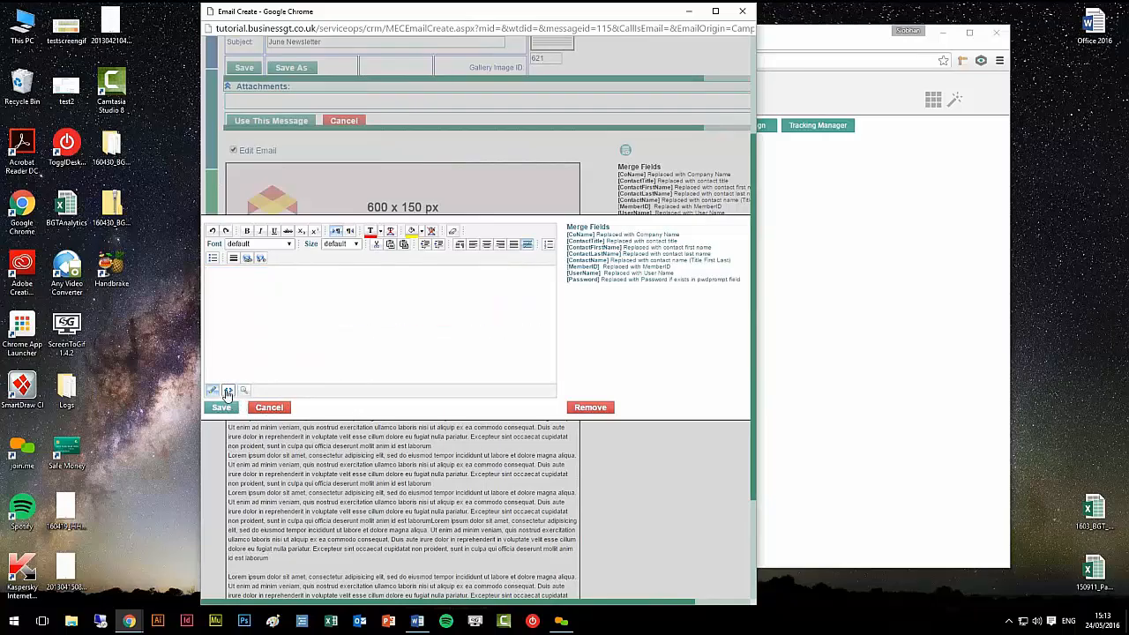
left_click(228, 390)
left_click(212, 390)
Step: Enter the heading "June Newsletter" and, after a blank line, the text "Here's some content."
type("M")
key("BackSpace")
key("BackSpace")
type("June New")
type("sletter  ")
type("Her")
type("e's some content.")
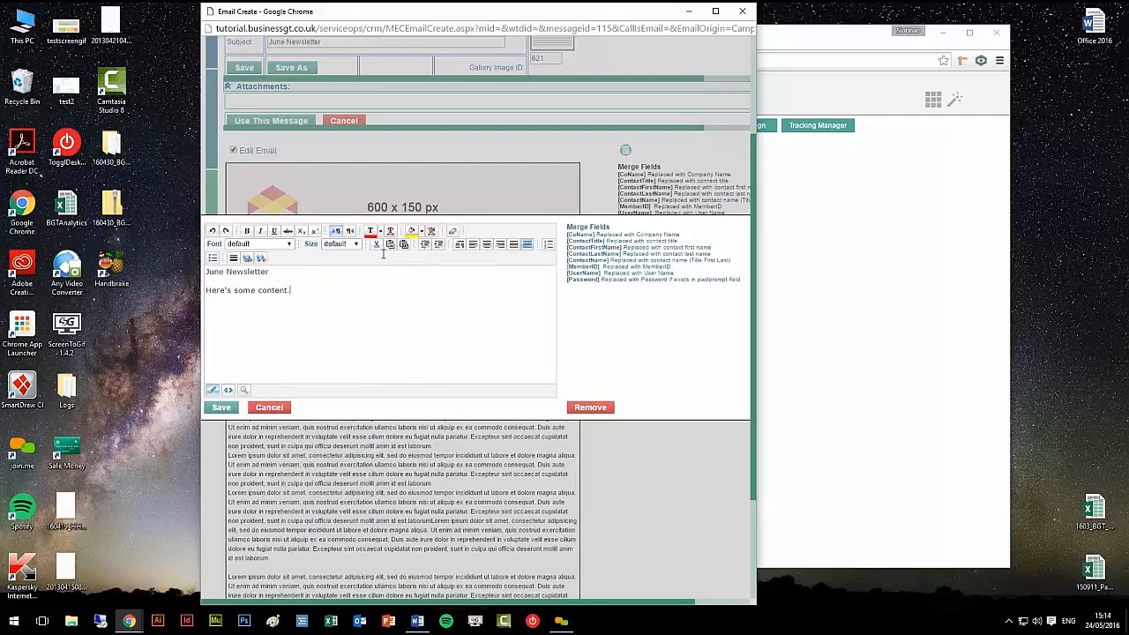
Step: Set the font size of the "June Newsletter" heading to 5 (18 pt)
triple_click(238, 272)
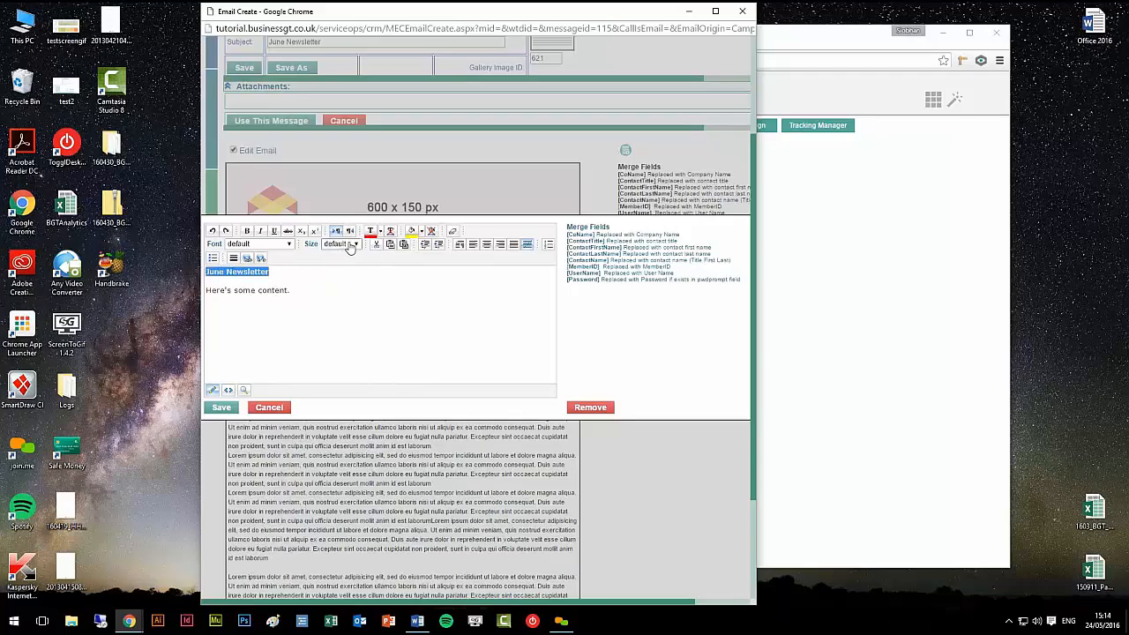
left_click(350, 247)
left_click(348, 304)
left_click(384, 294)
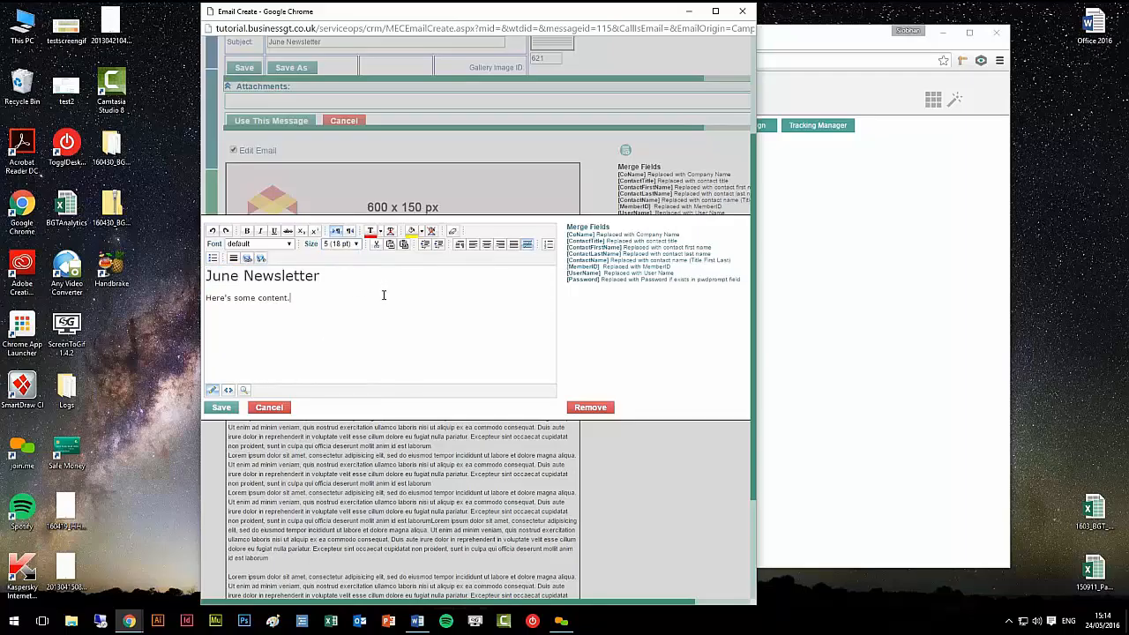
Step: Centre the heading and the content line in the text block
key("ctrl+a")
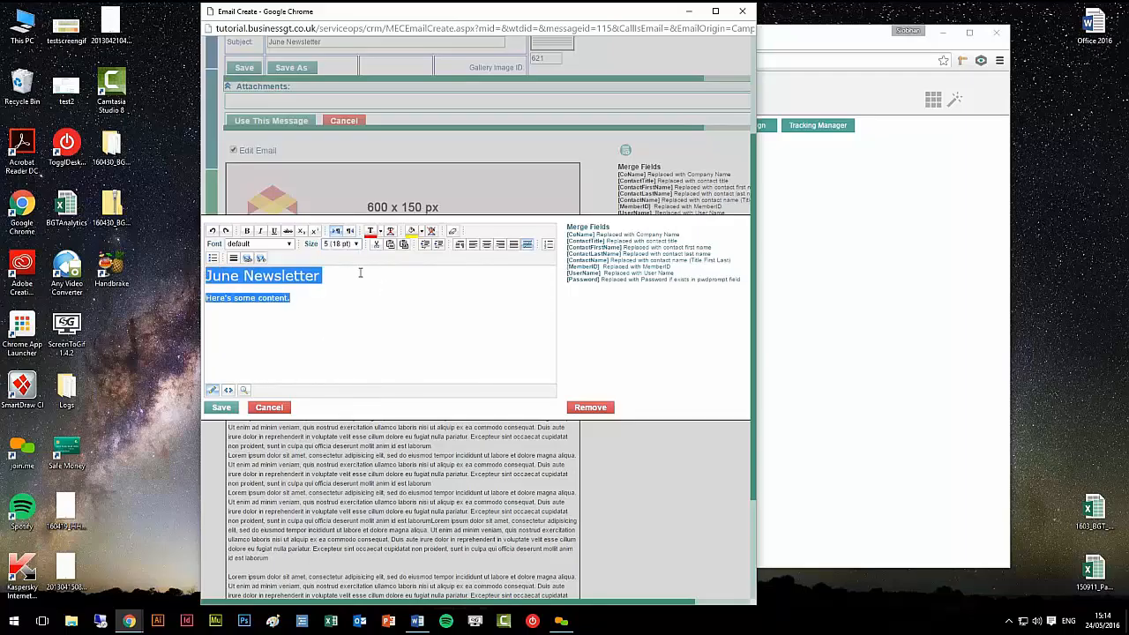
left_click(487, 247)
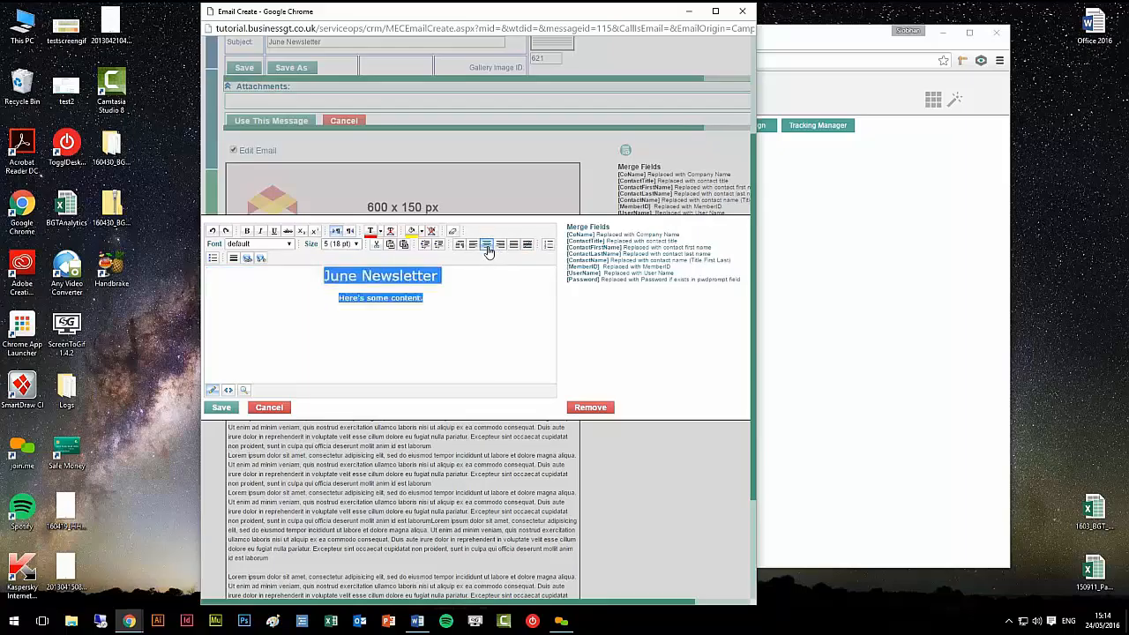
left_click(466, 297)
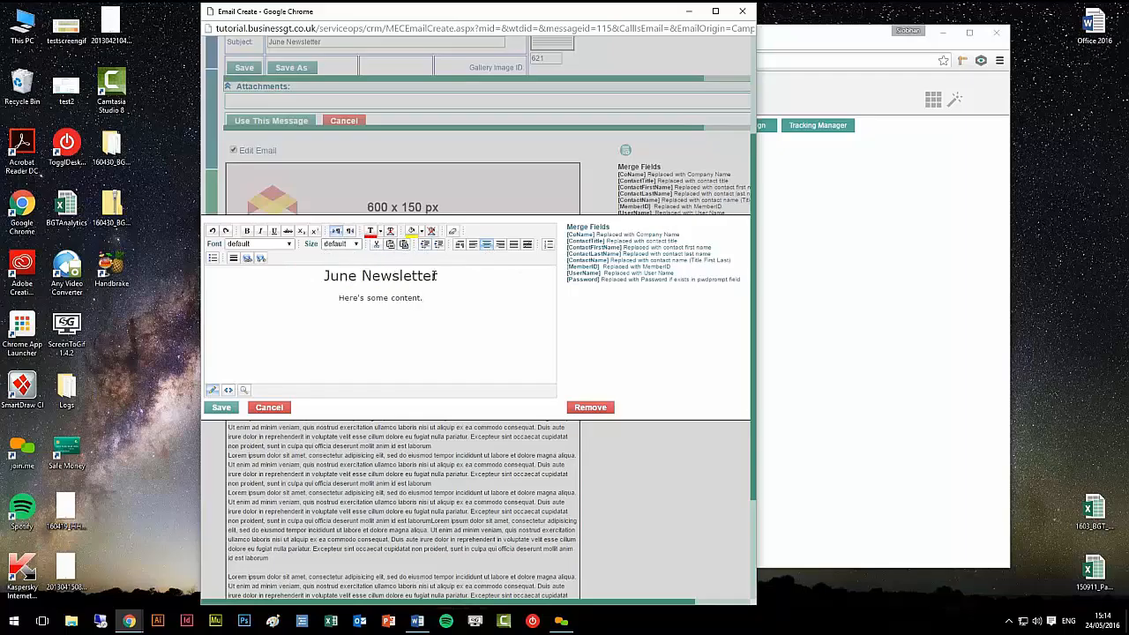
Step: Set the text colour of the whole row 2 text block to a near-black shade
key("ctrl+a")
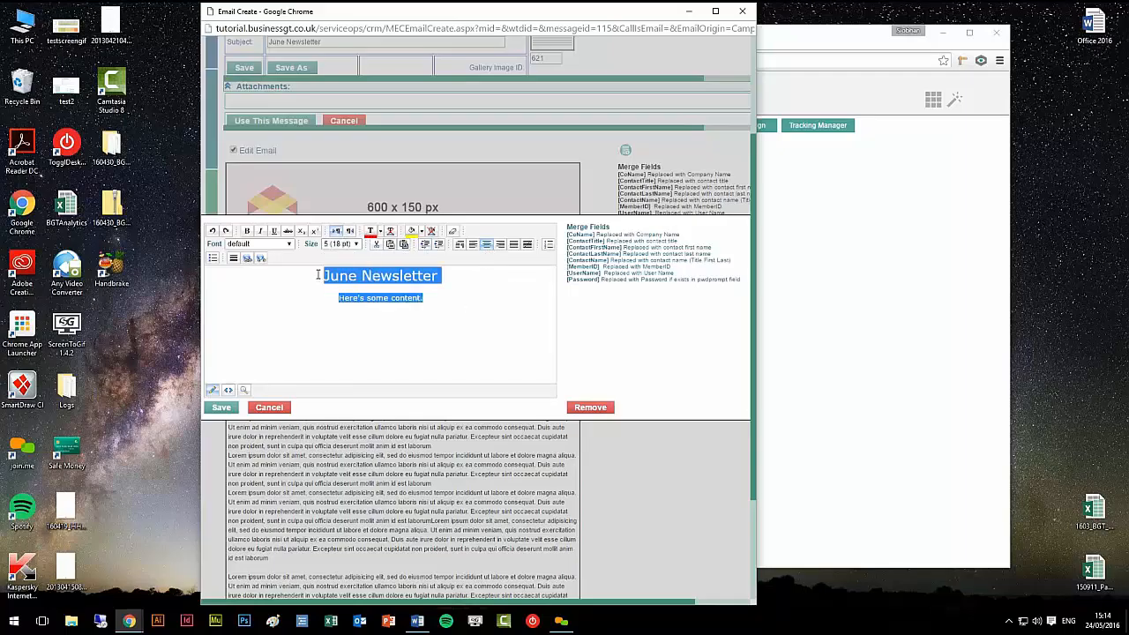
left_click(379, 231)
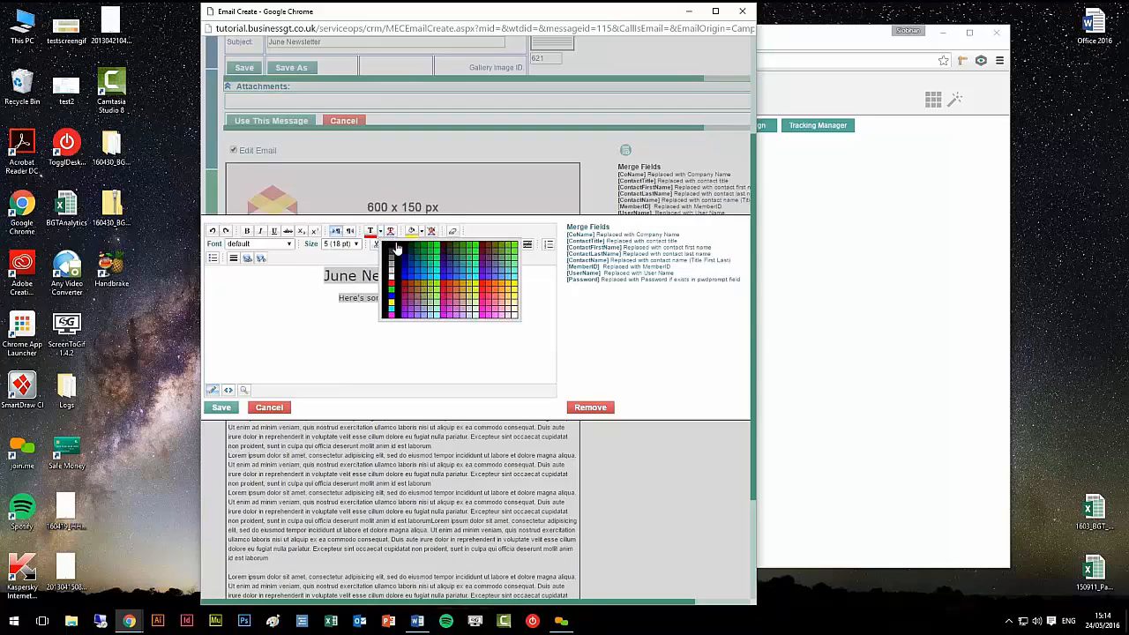
left_click(393, 256)
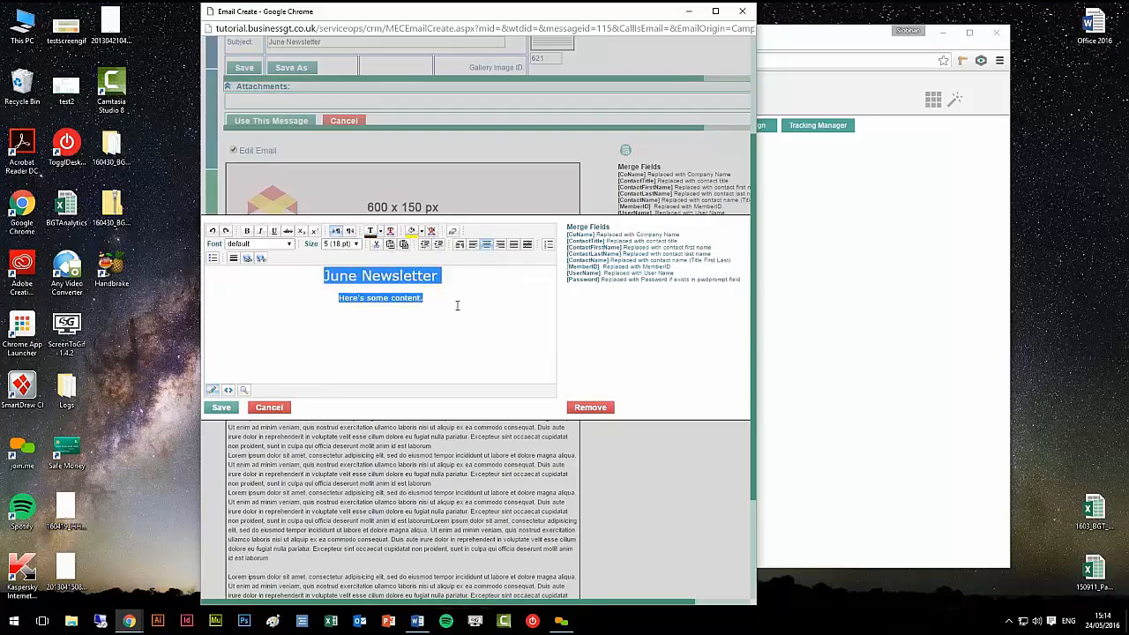
left_click(456, 301)
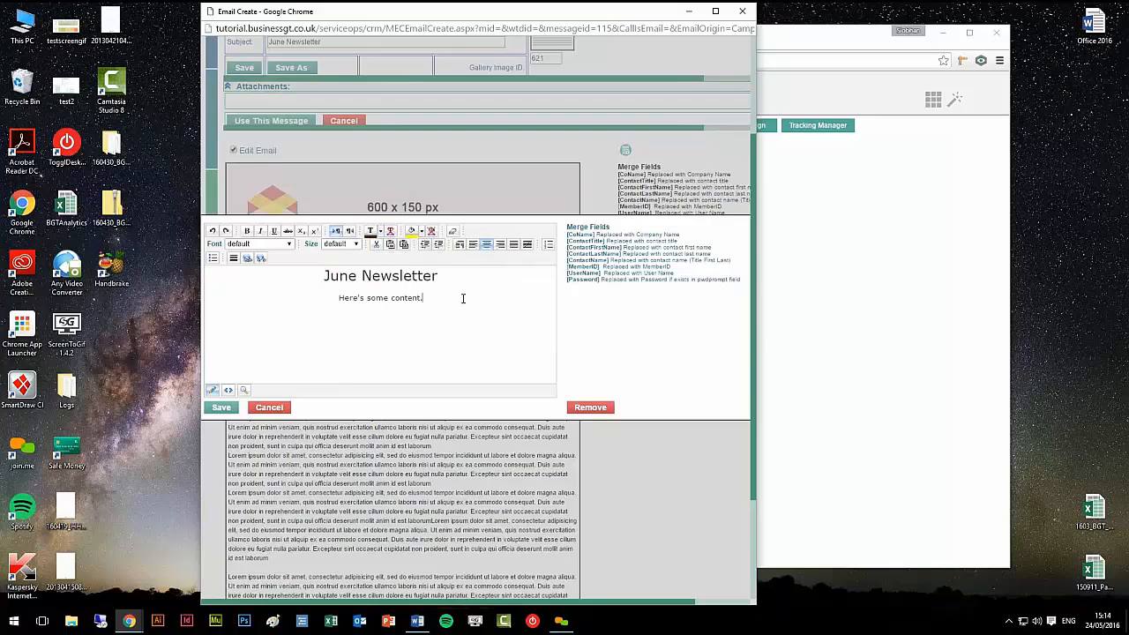
Step: Change the font of the heading and content line to Arial and save the text block
left_click_drag(466, 297, 232, 257)
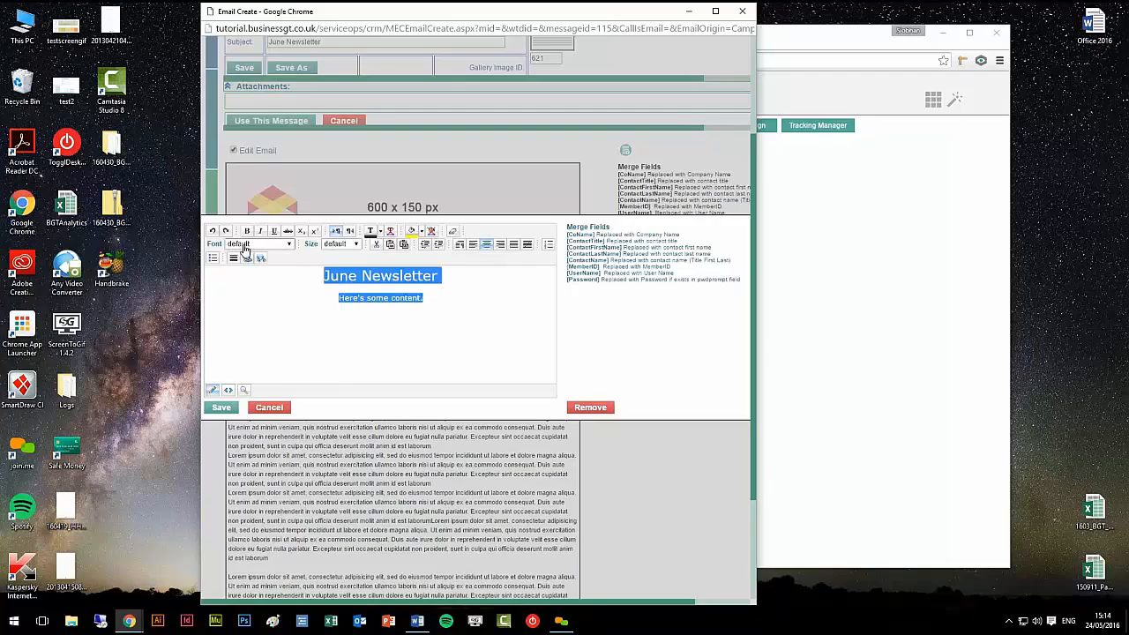
left_click(254, 245)
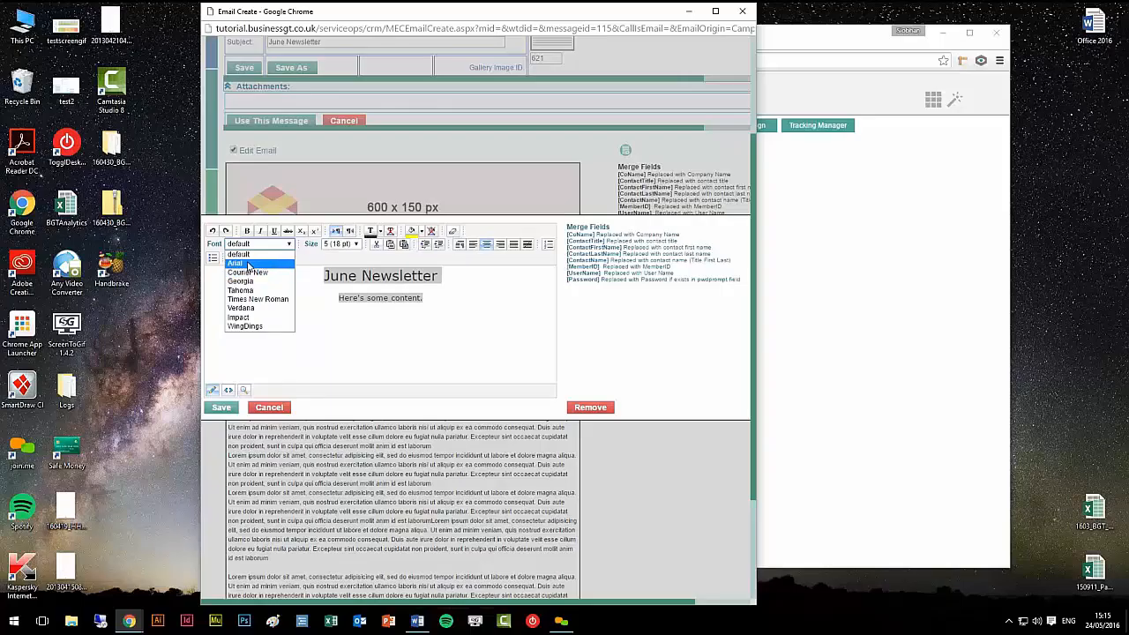
left_click(250, 266)
left_click(446, 311)
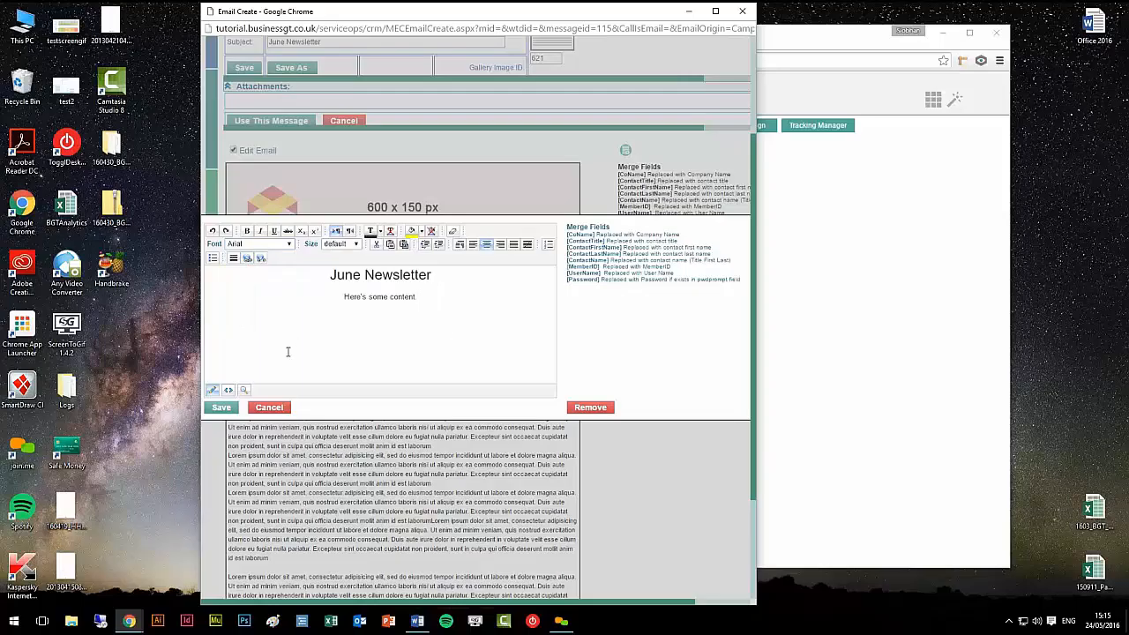
left_click(222, 409)
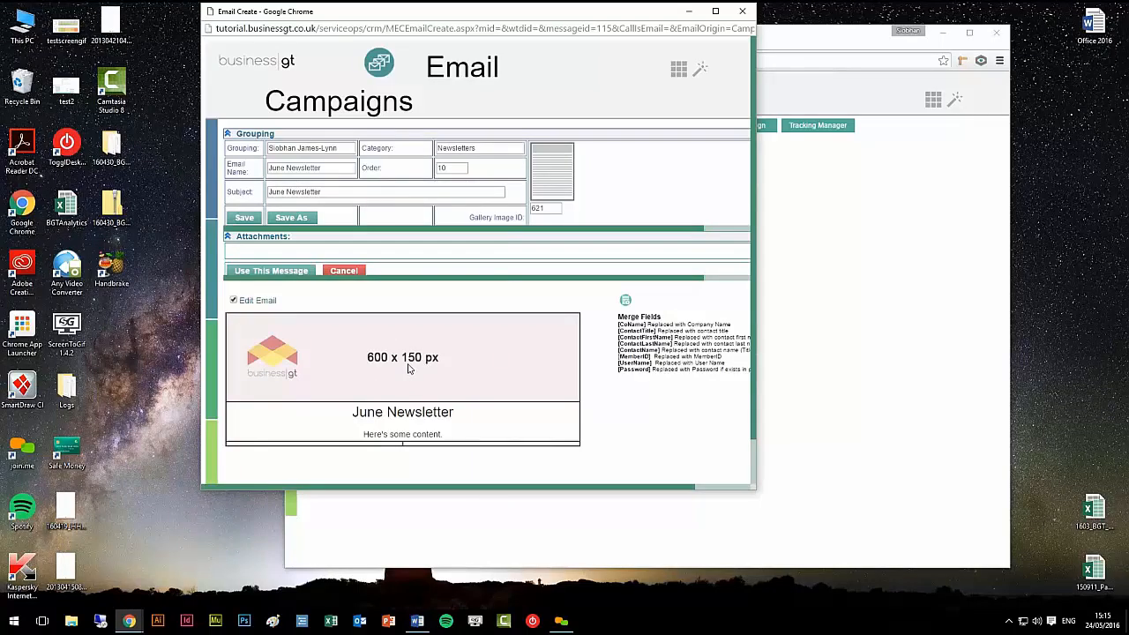
Step: Look up library images for the row 1 image cell, then return to the email window
left_click(454, 336)
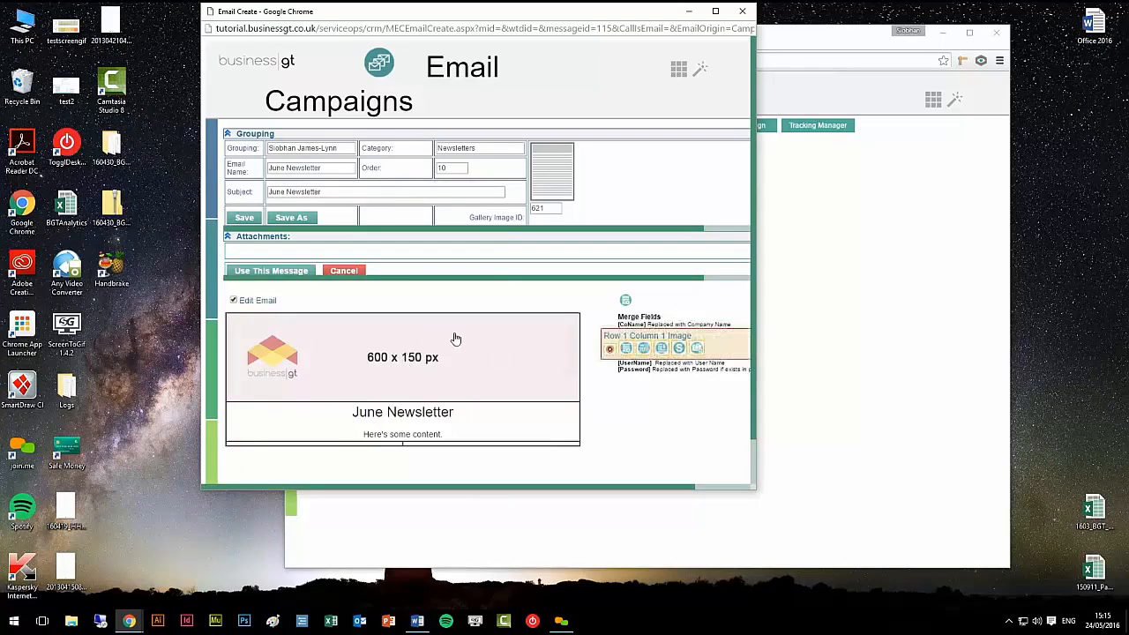
left_click(697, 350)
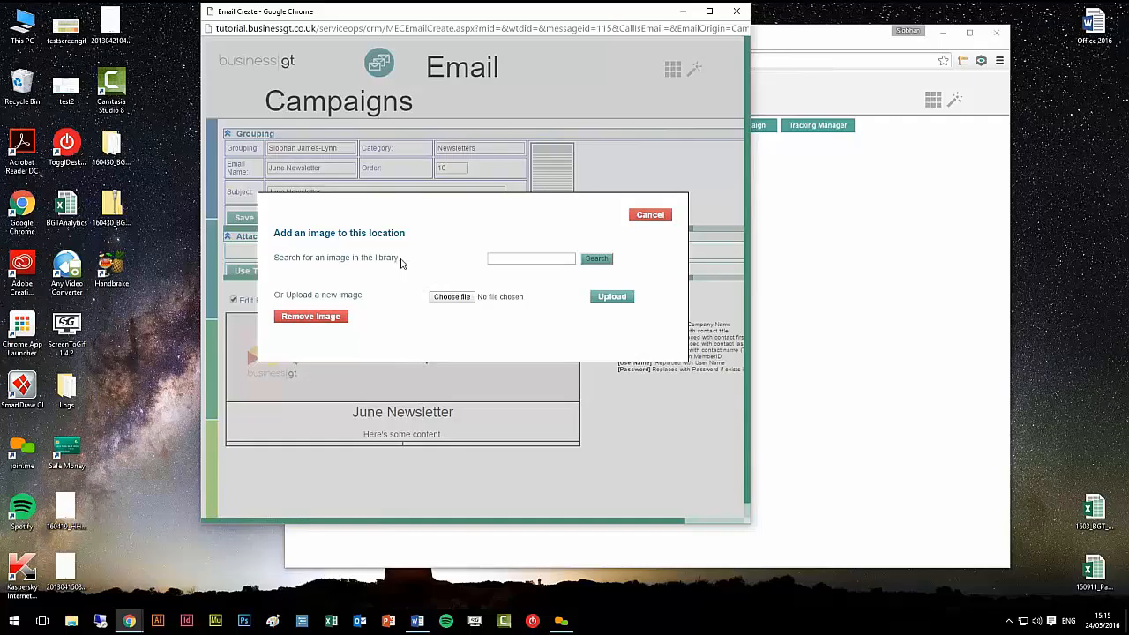
left_click(596, 260)
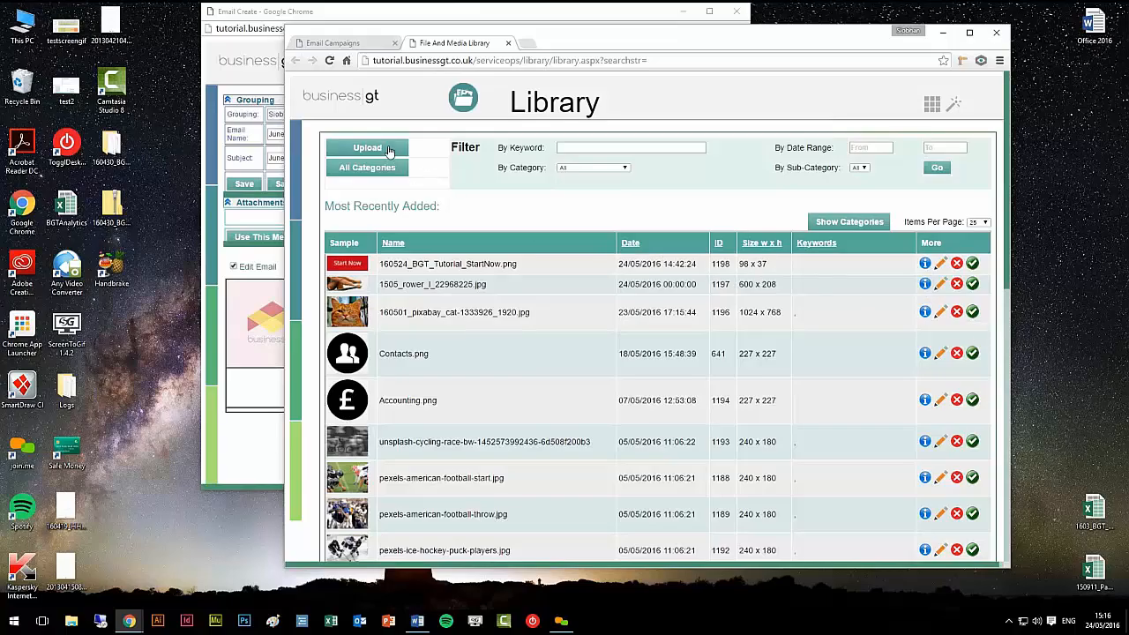
left_click(418, 14)
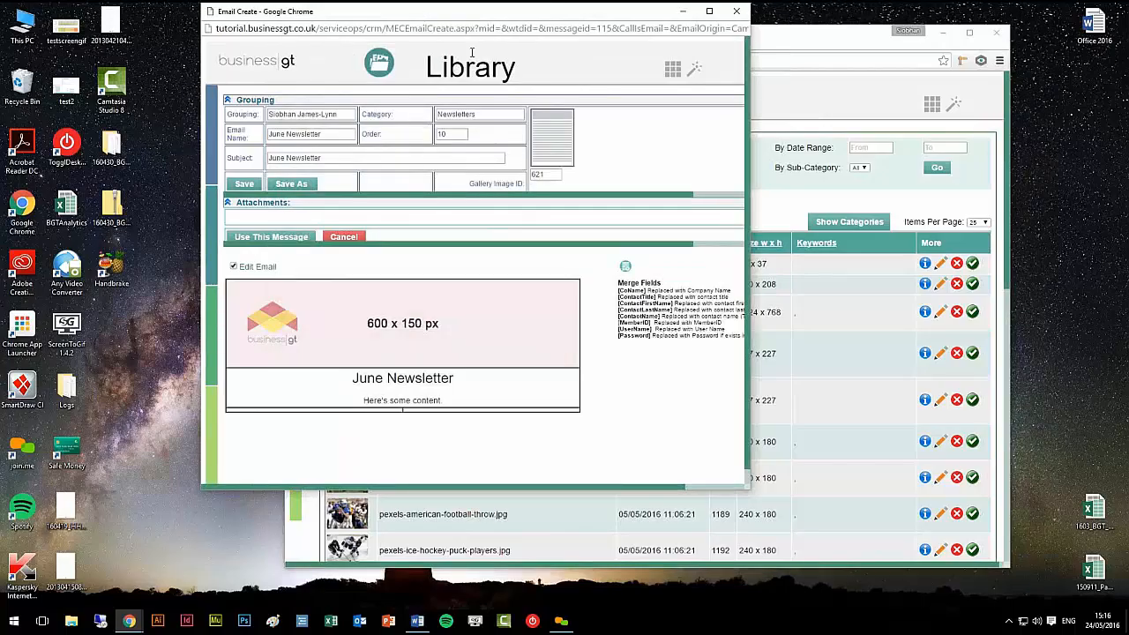
Step: Replace the row 1 placeholder banner by uploading the image file 1505_rower_l_22968225
mouse_move(509, 328)
left_click(699, 349)
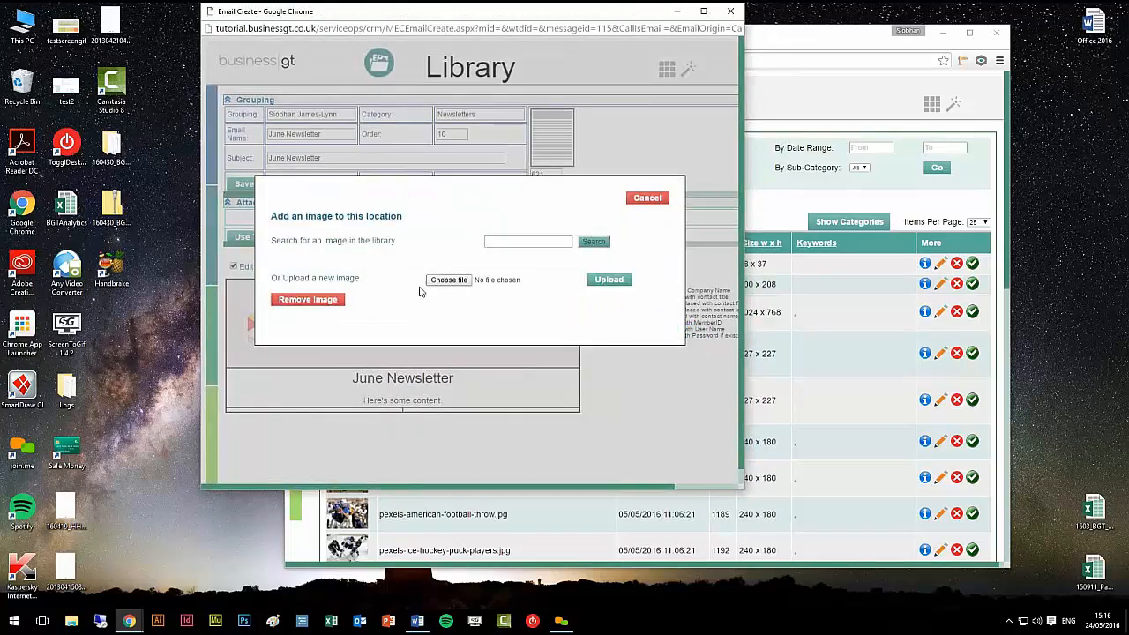
left_click(448, 281)
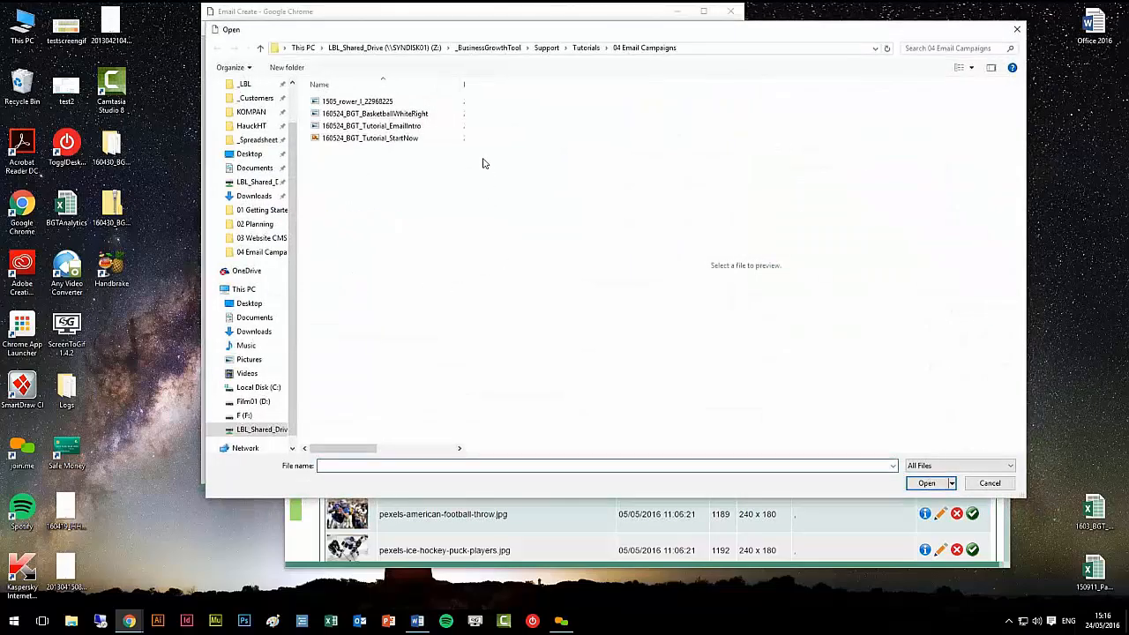
left_click(383, 102)
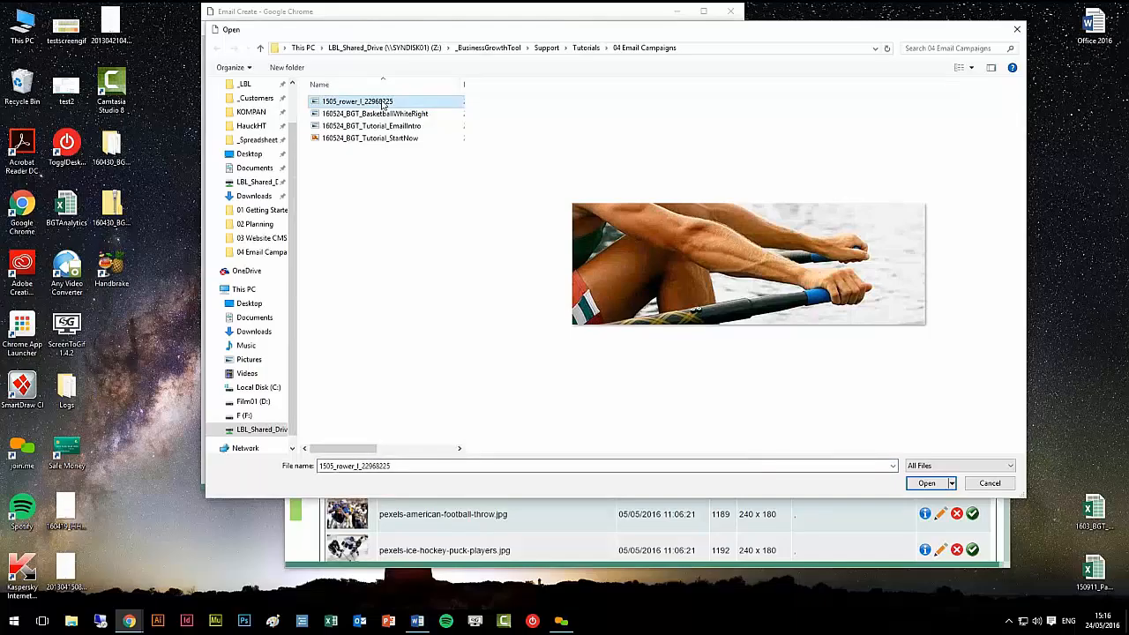
double_click(383, 103)
left_click(608, 281)
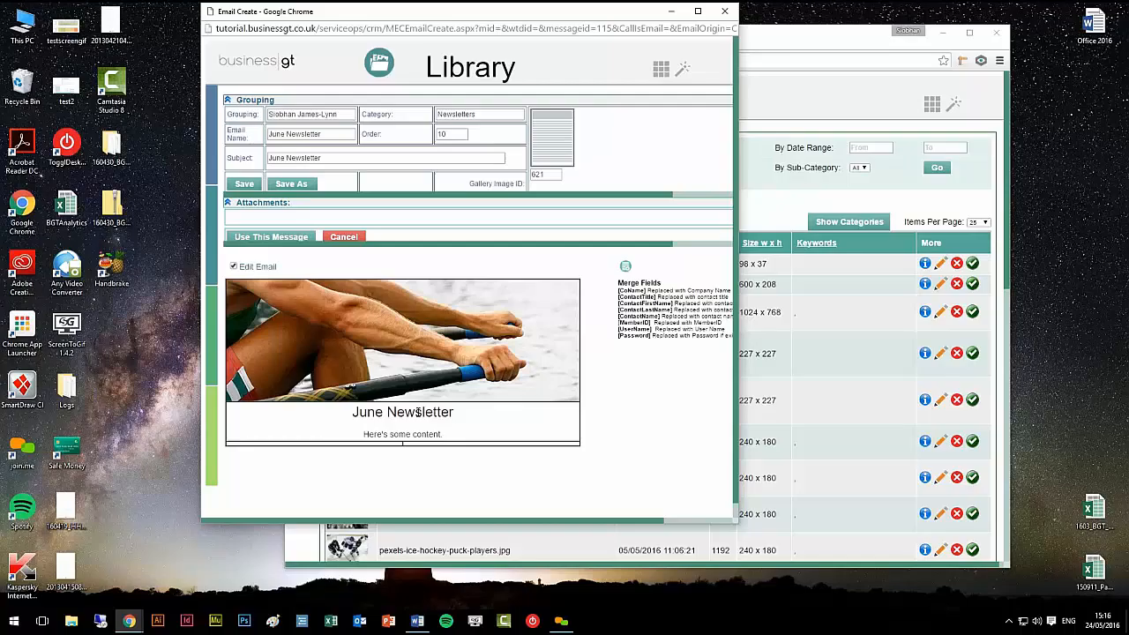
Step: Set the background colour of the row 2 text cell to #eeeeee and save the cell styling
mouse_move(422, 415)
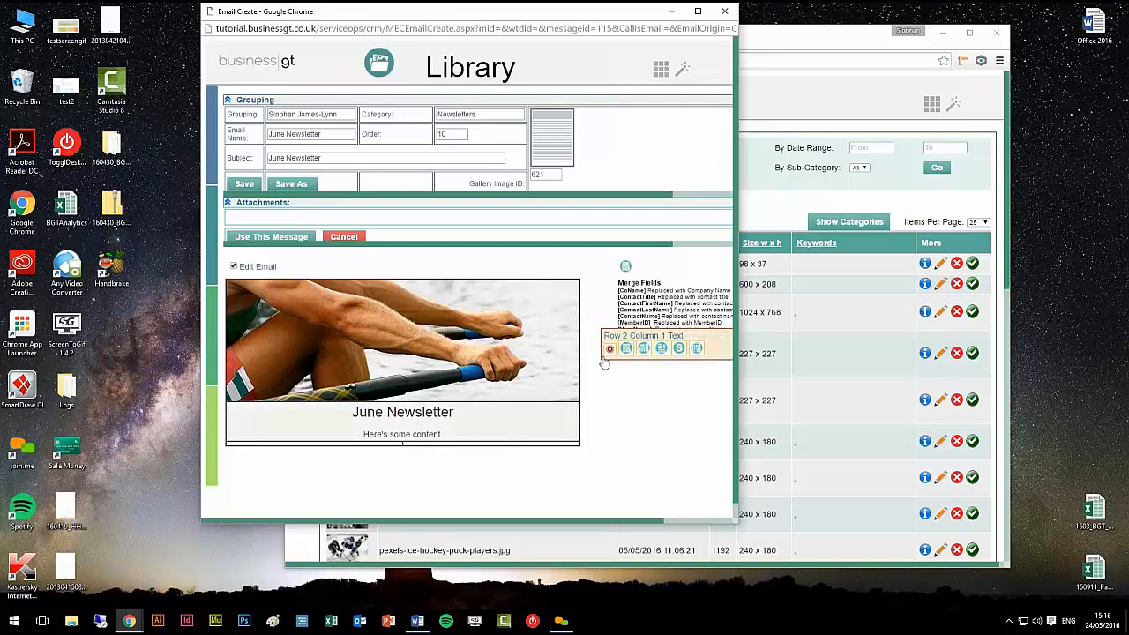
left_click(680, 349)
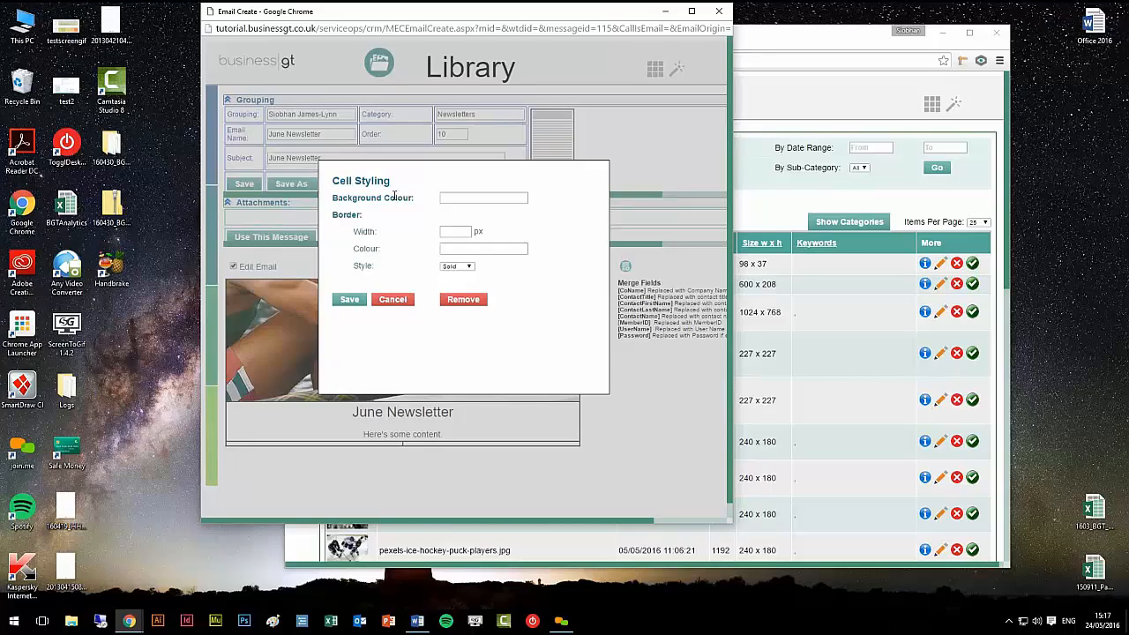
left_click(453, 199)
type("grey")
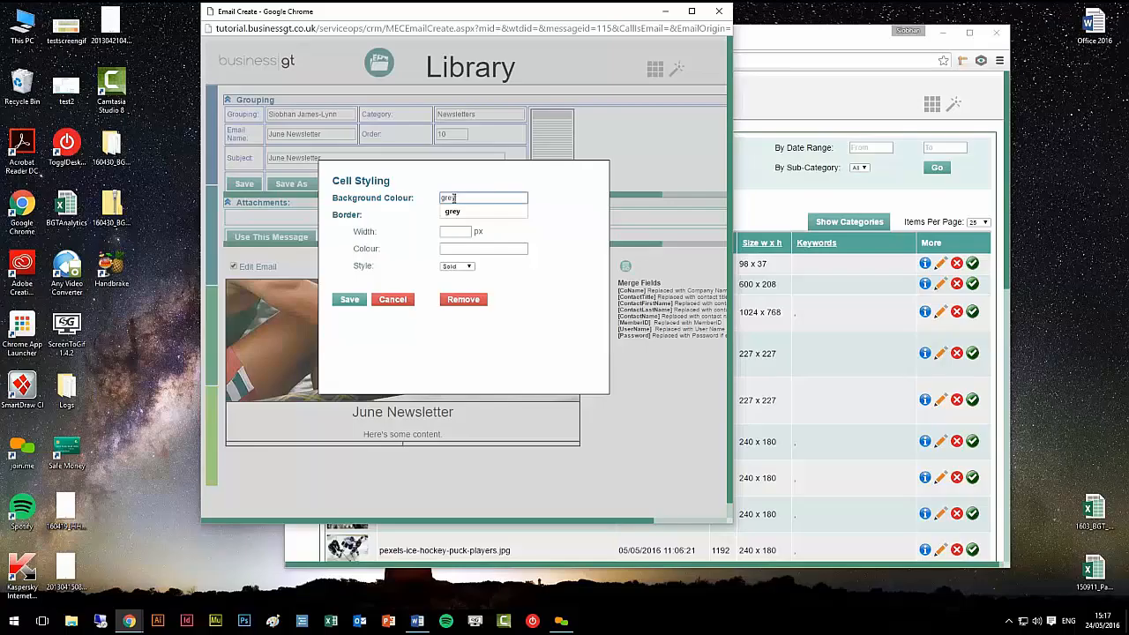
key("BackSpace")
type("#eee")
left_click(460, 215)
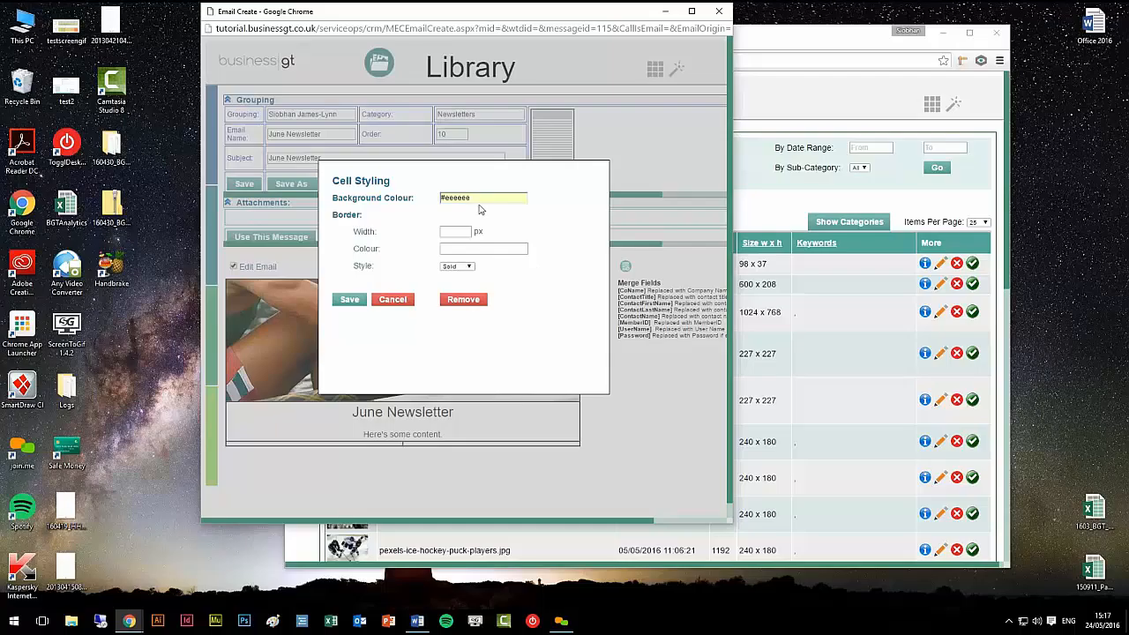
left_click(350, 300)
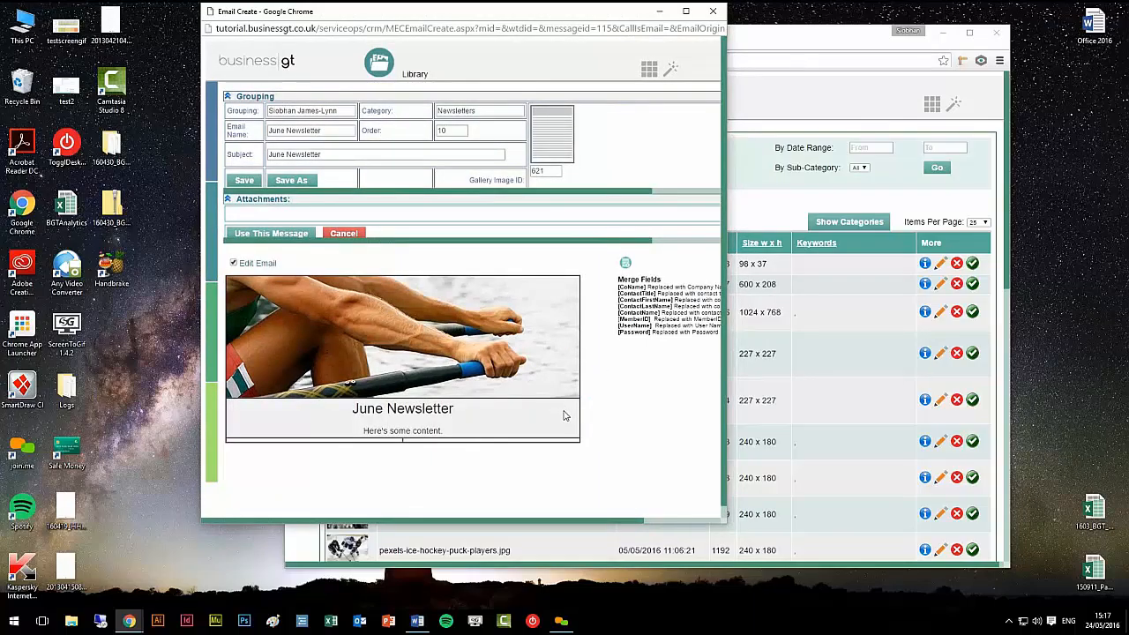
Step: Give the row 2 text cell a 1 px solid black border and save the cell styling
left_click(542, 416)
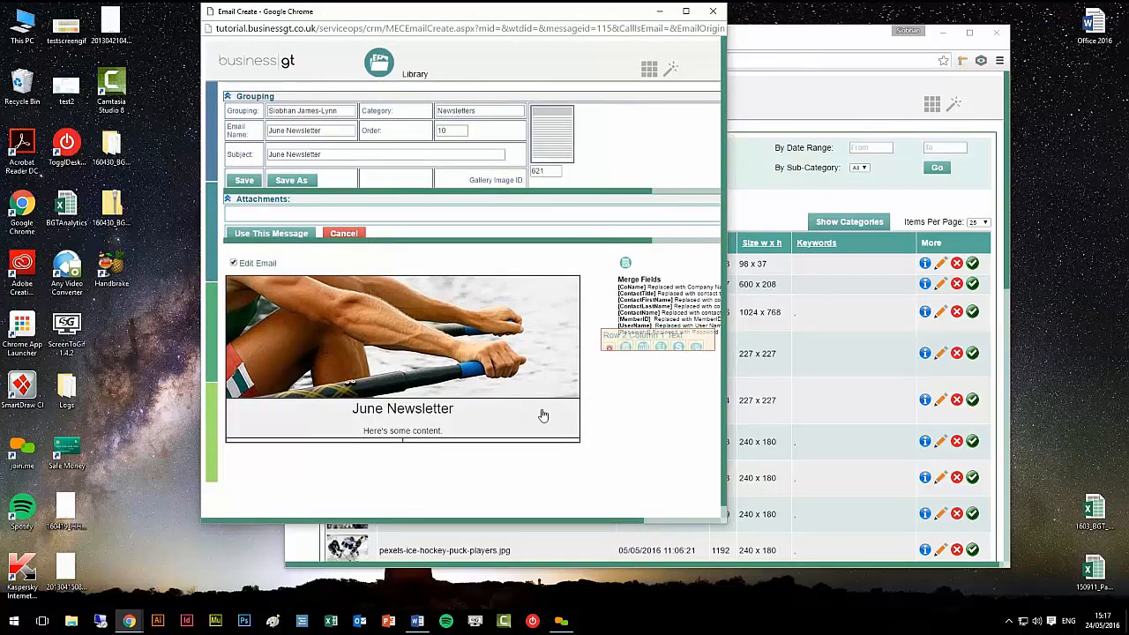
left_click(677, 350)
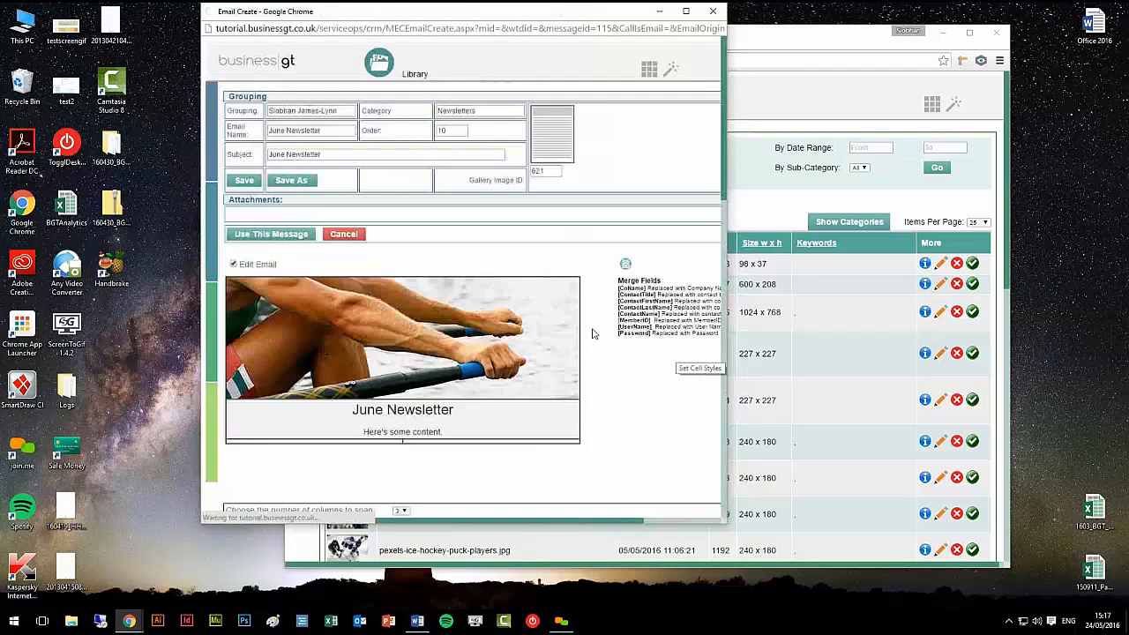
left_click(450, 228)
type("1")
left_click(494, 246)
type("black")
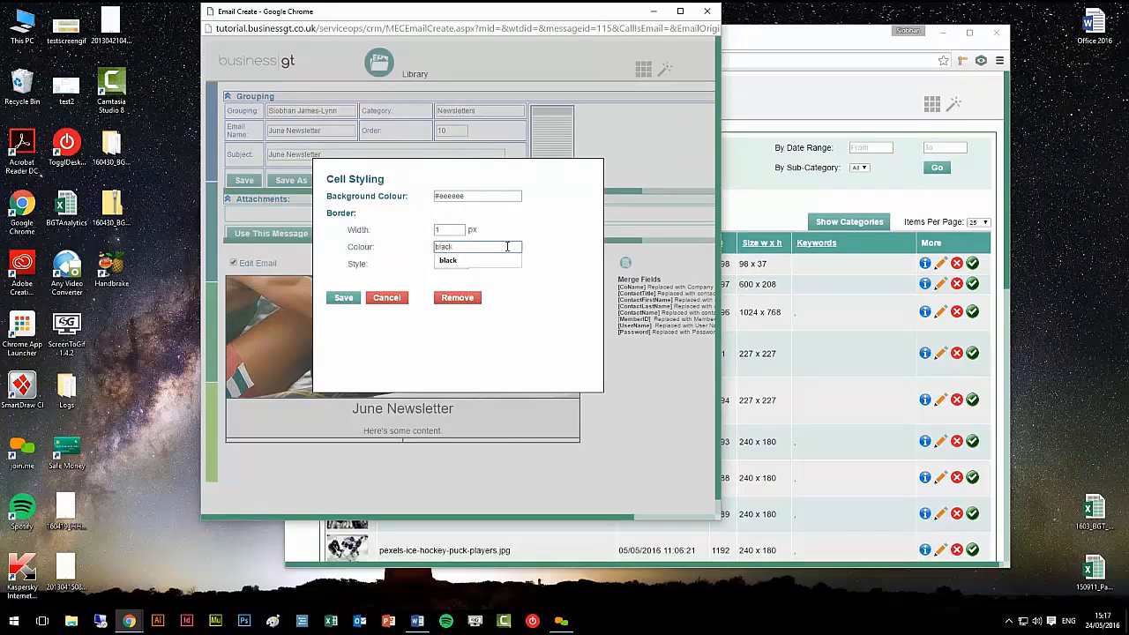
left_click(461, 264)
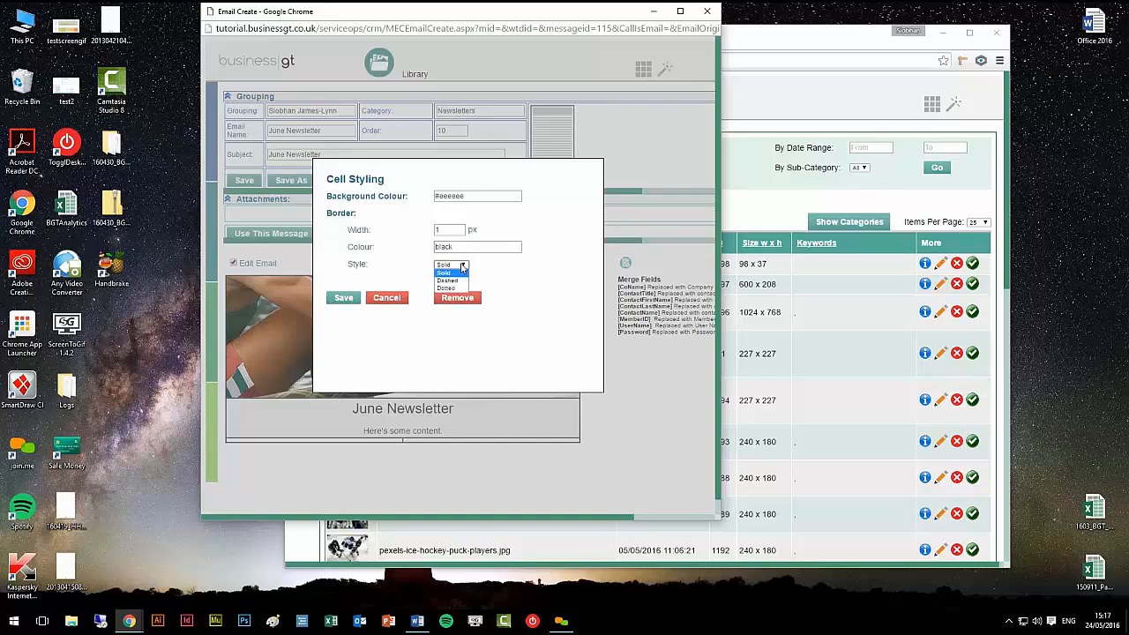
left_click(452, 272)
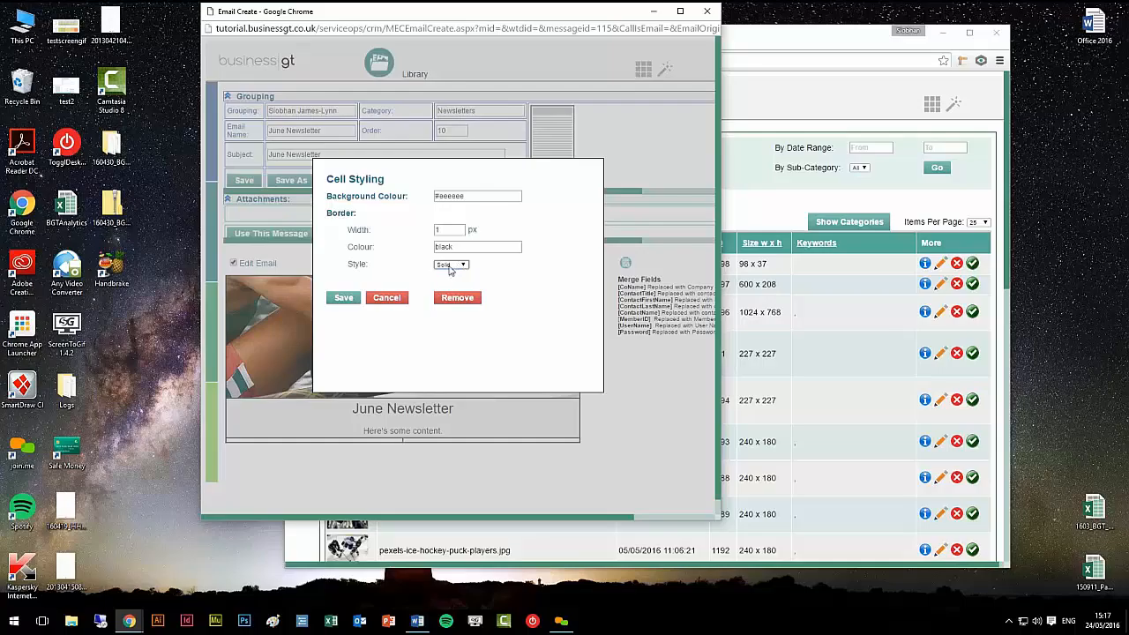
left_click(343, 299)
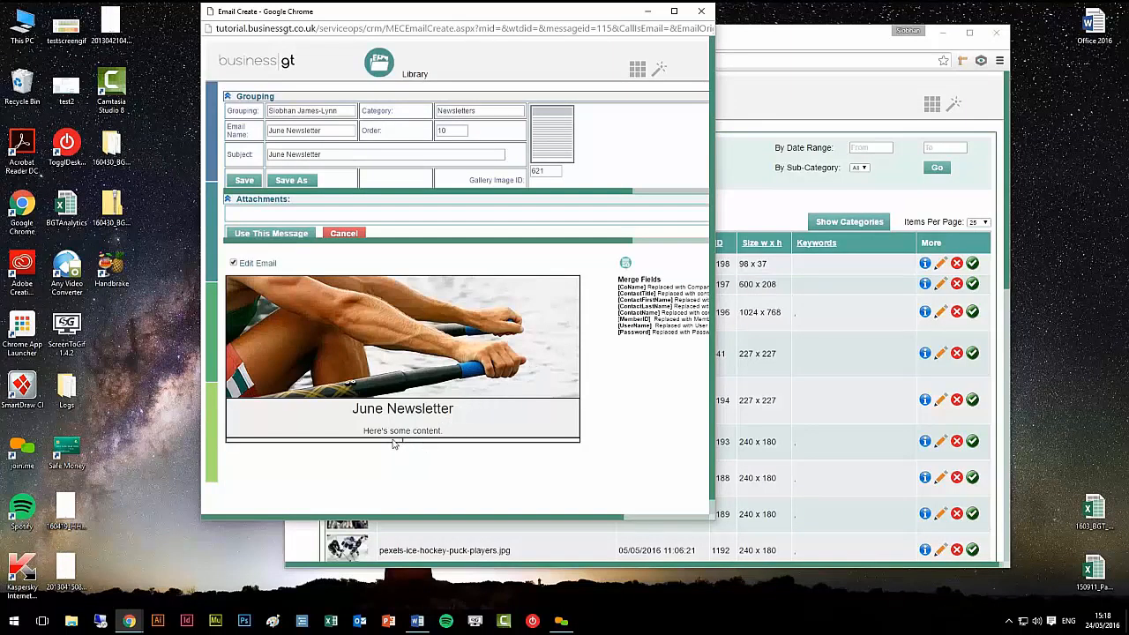
Step: Widen the email window, close the library window behind it, and open the Call To Action settings for row 3 column 1
left_click(386, 440)
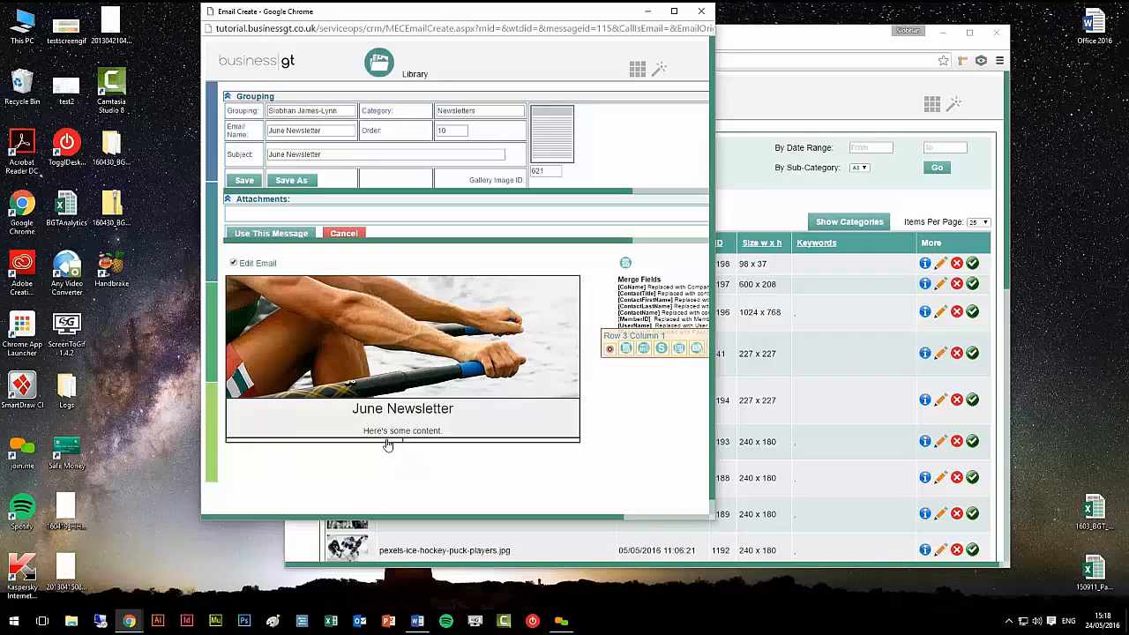
left_click_drag(716, 395, 778, 395)
left_click(998, 34)
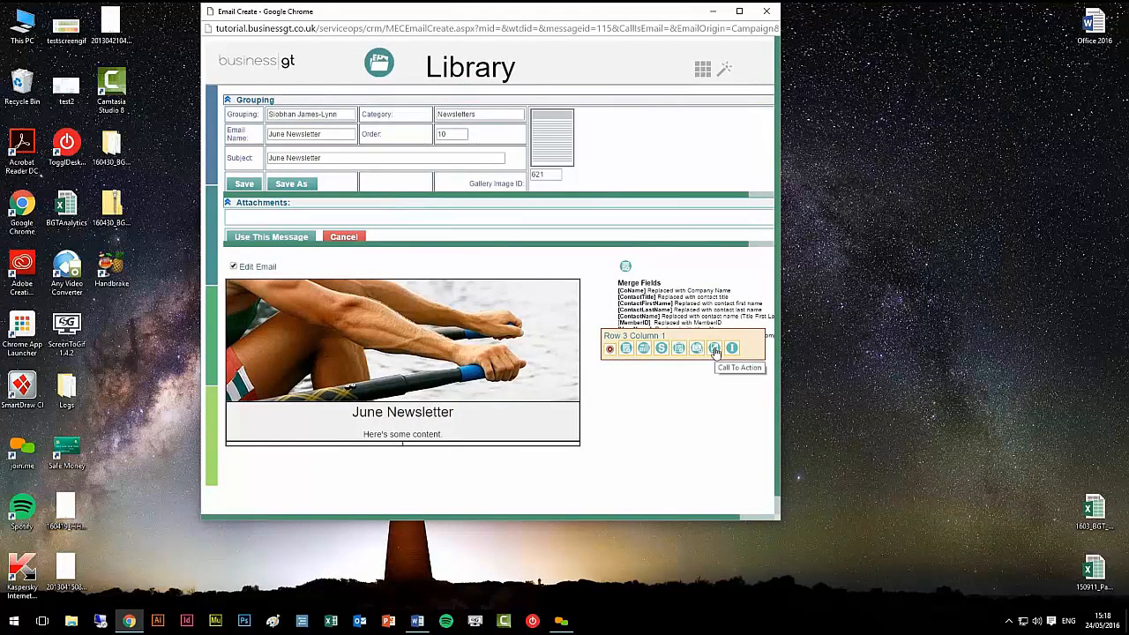
left_click(717, 351)
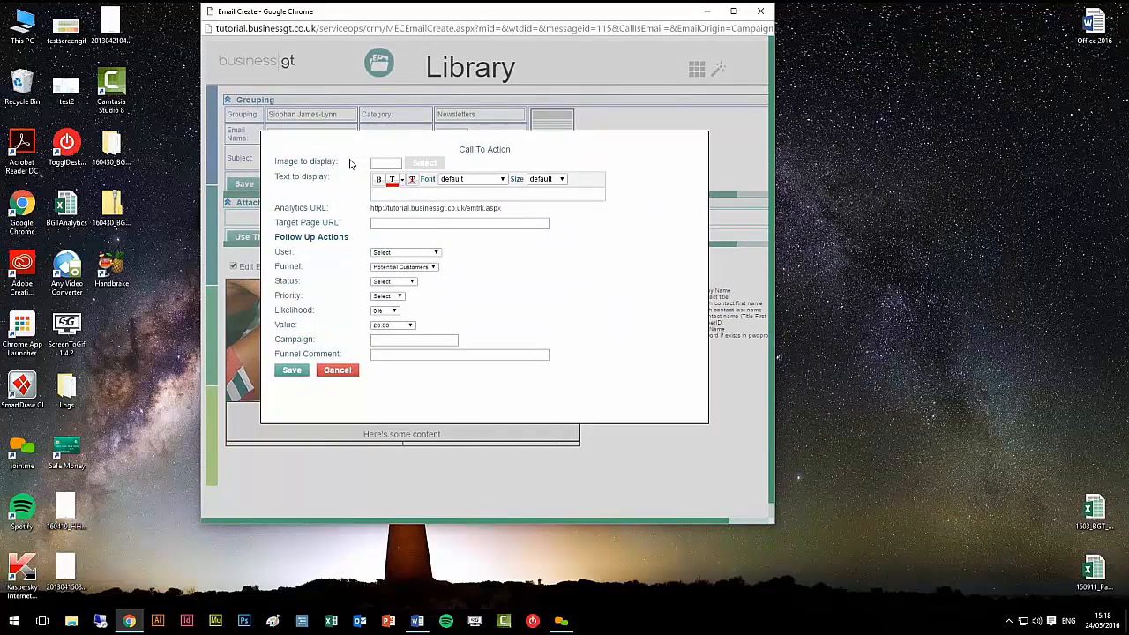
Step: Choose 160524_BGT_Tutorial_StartNow.png from the library as the call-to-action image
left_click(424, 166)
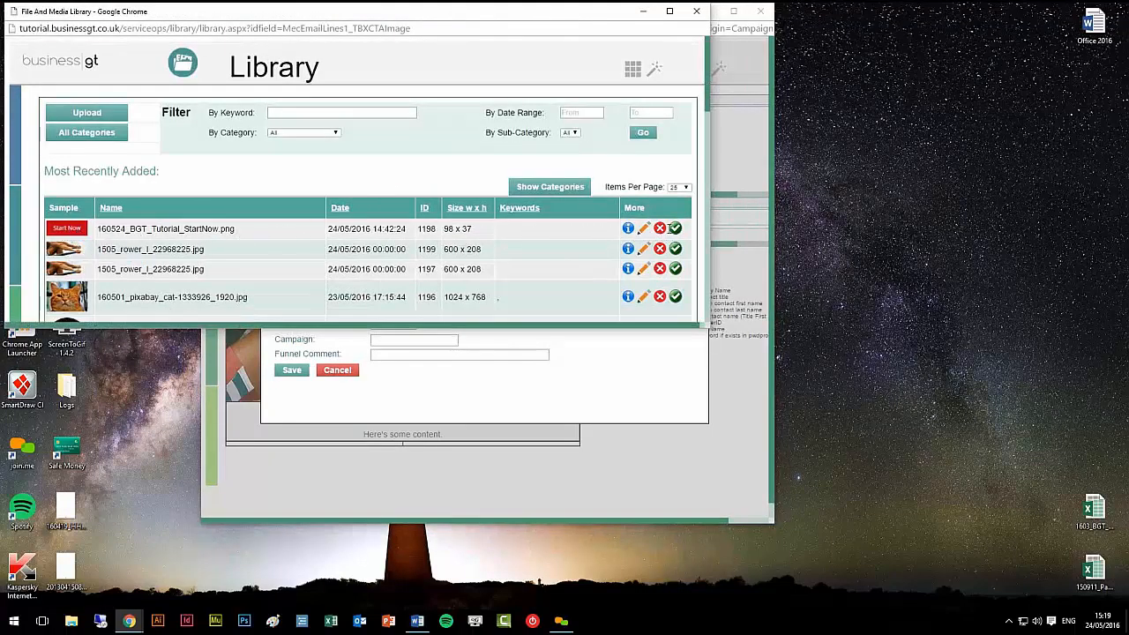
left_click(676, 229)
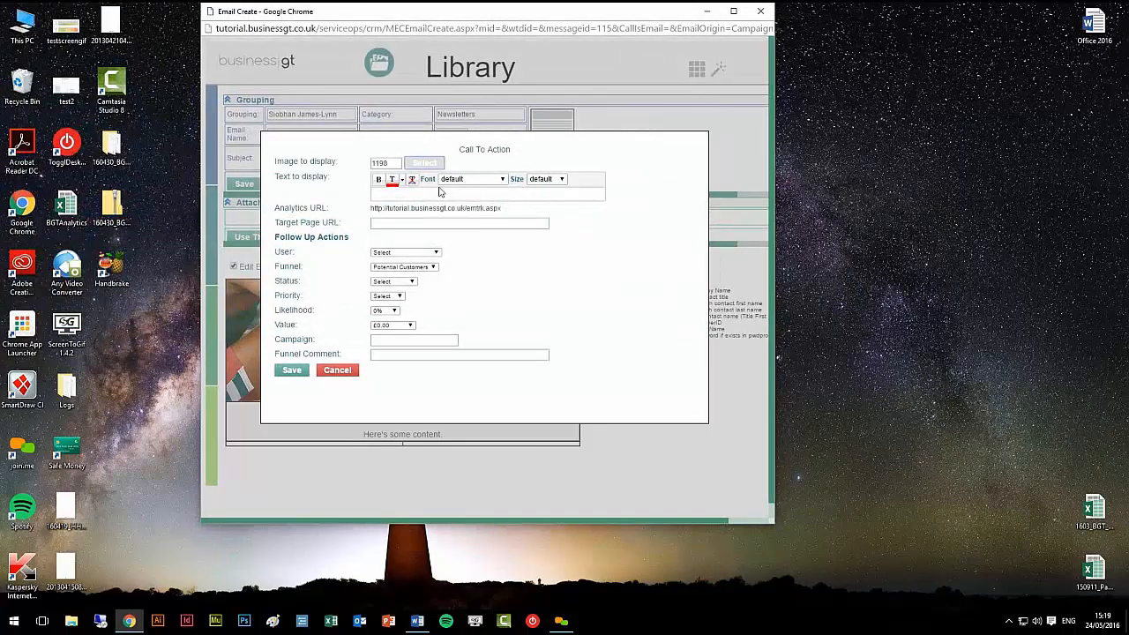
double_click(396, 163)
left_click(396, 164)
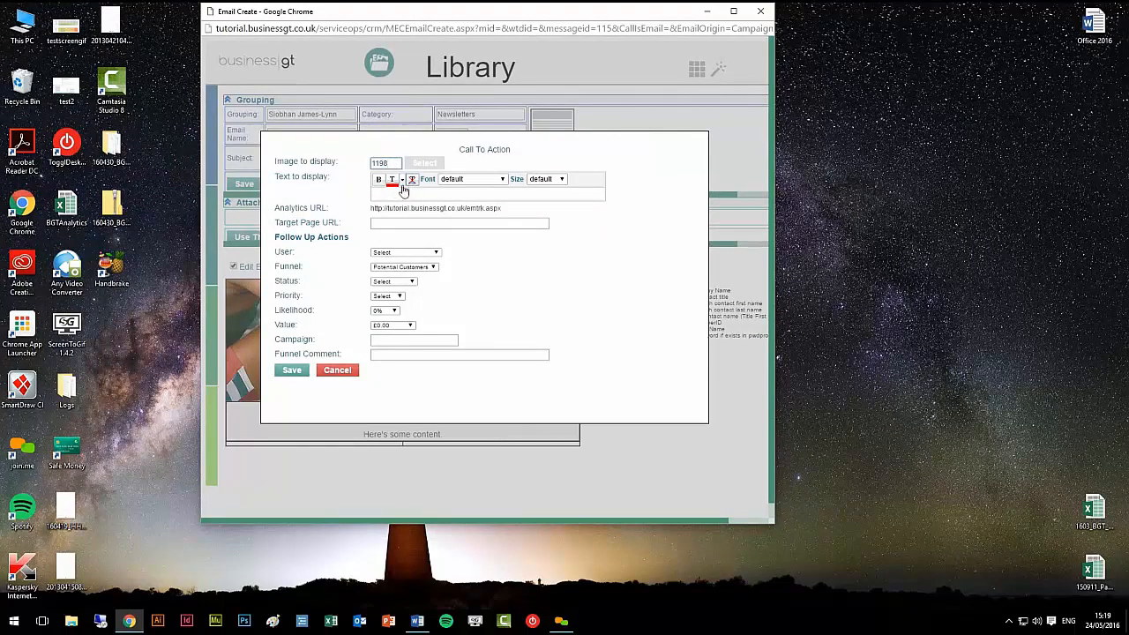
Step: Set the call to action's target page URL to businessgrowthtool.co.uk
left_click(389, 223)
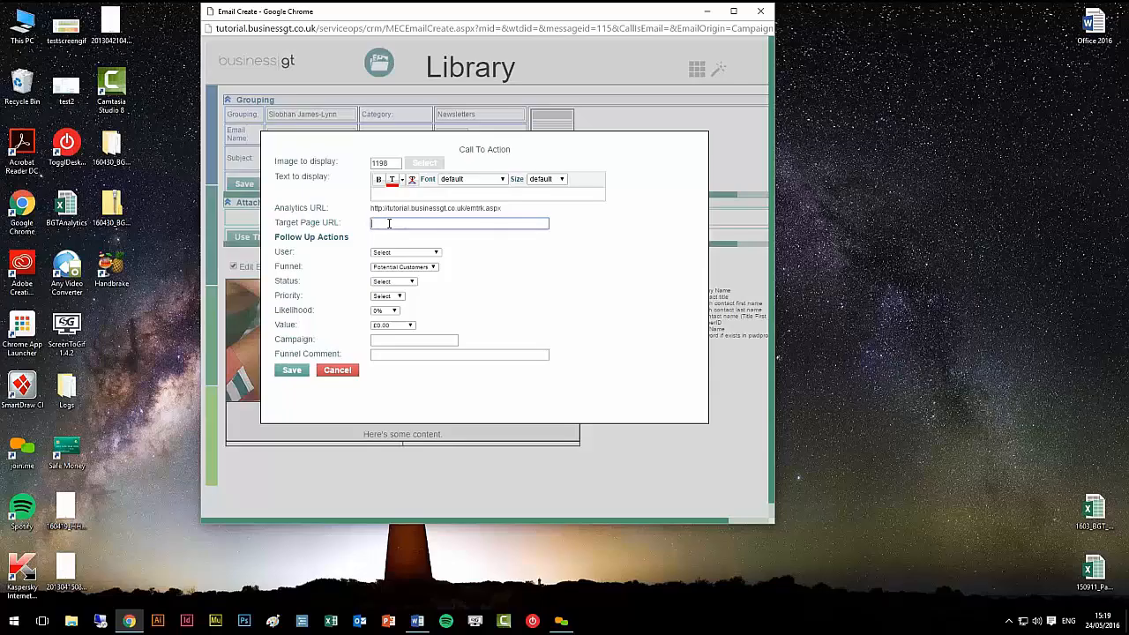
type("business")
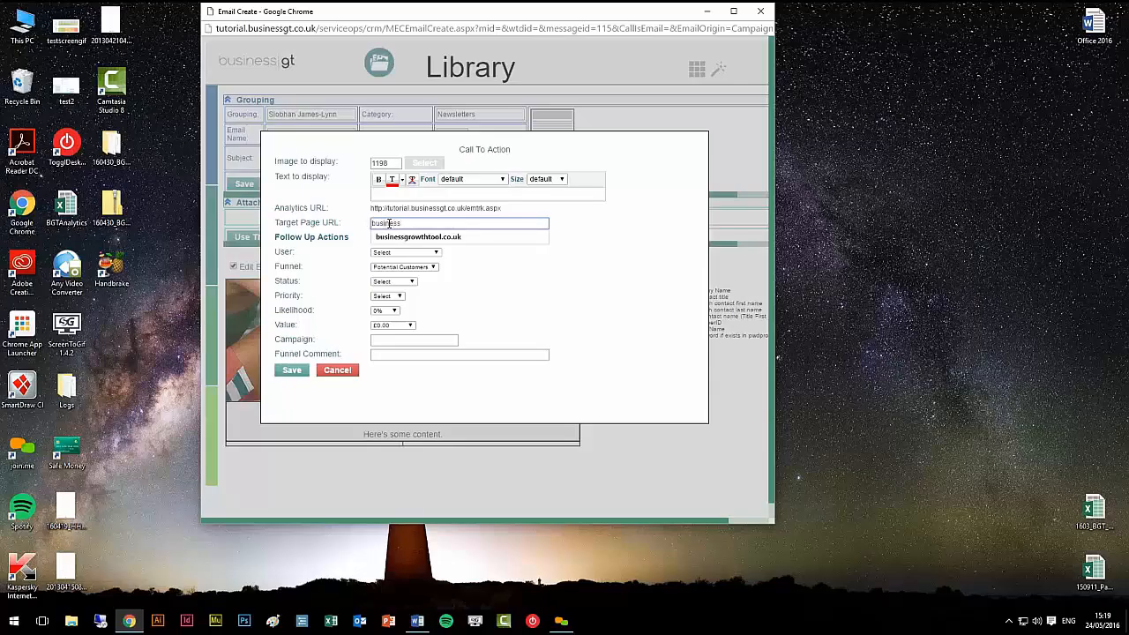
left_click(432, 237)
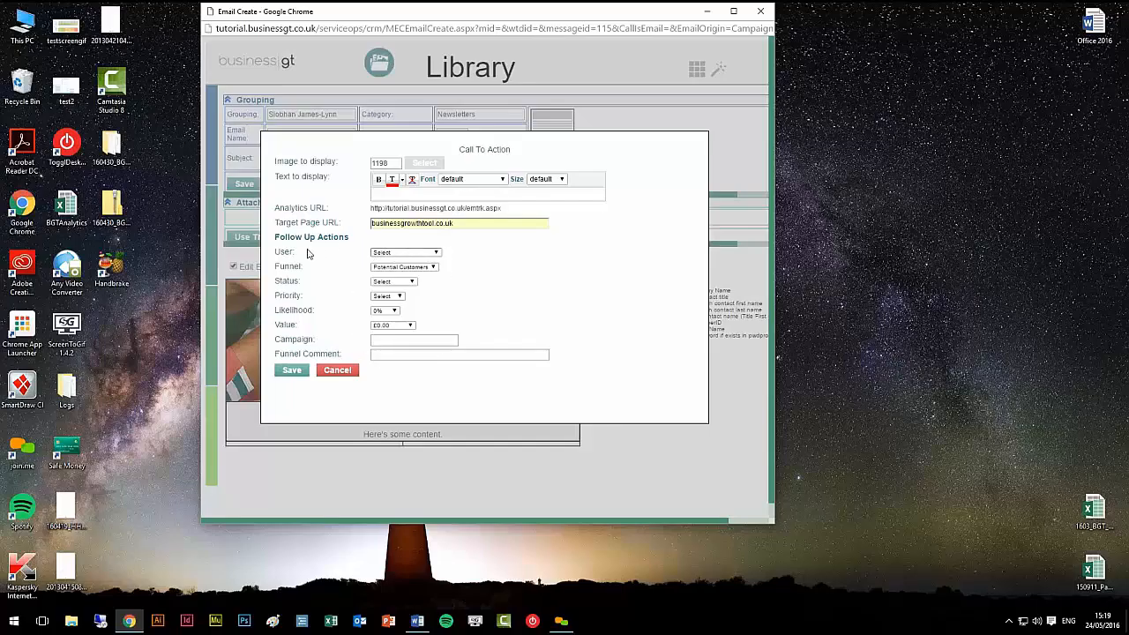
Step: Assign the follow-up action to the listed user and choose the Potential Customers funnel
left_click(398, 254)
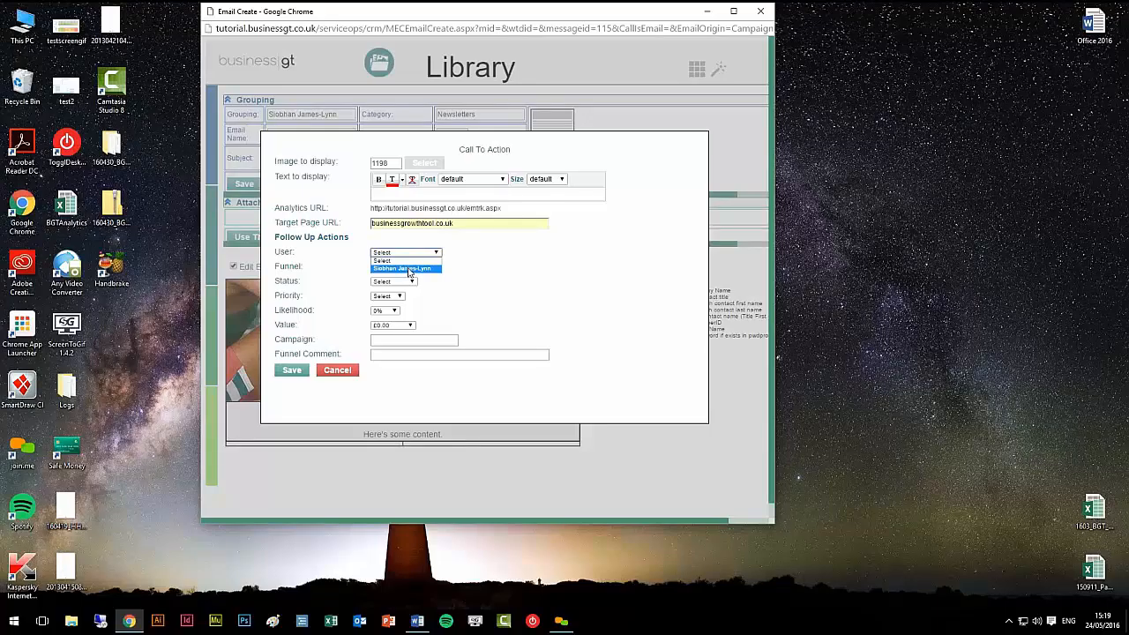
left_click(408, 271)
left_click(391, 268)
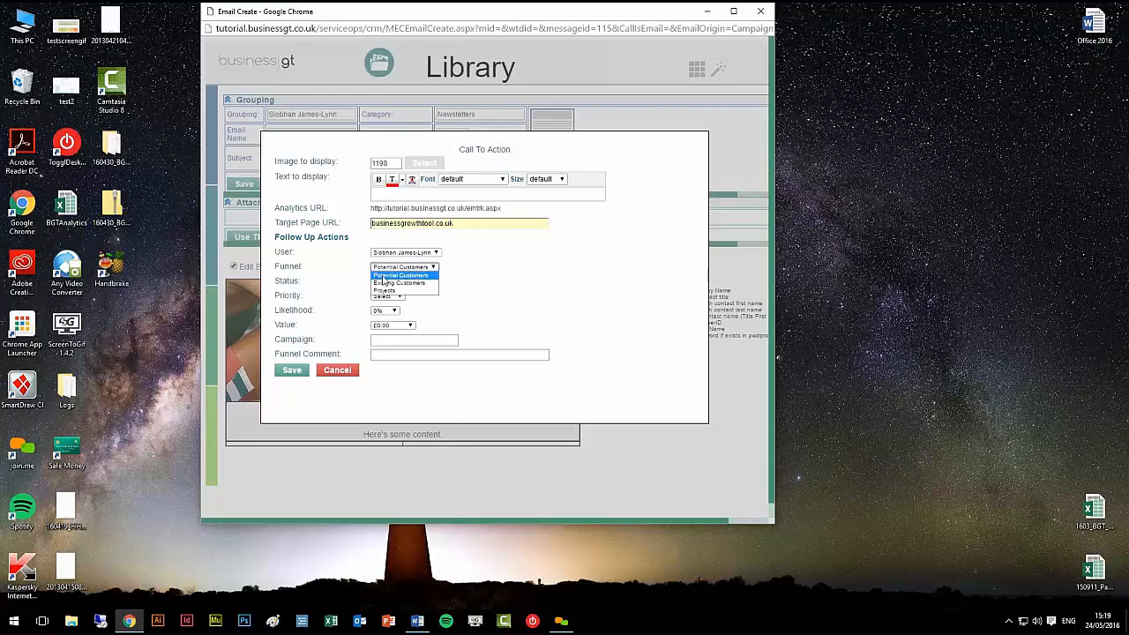
left_click(408, 276)
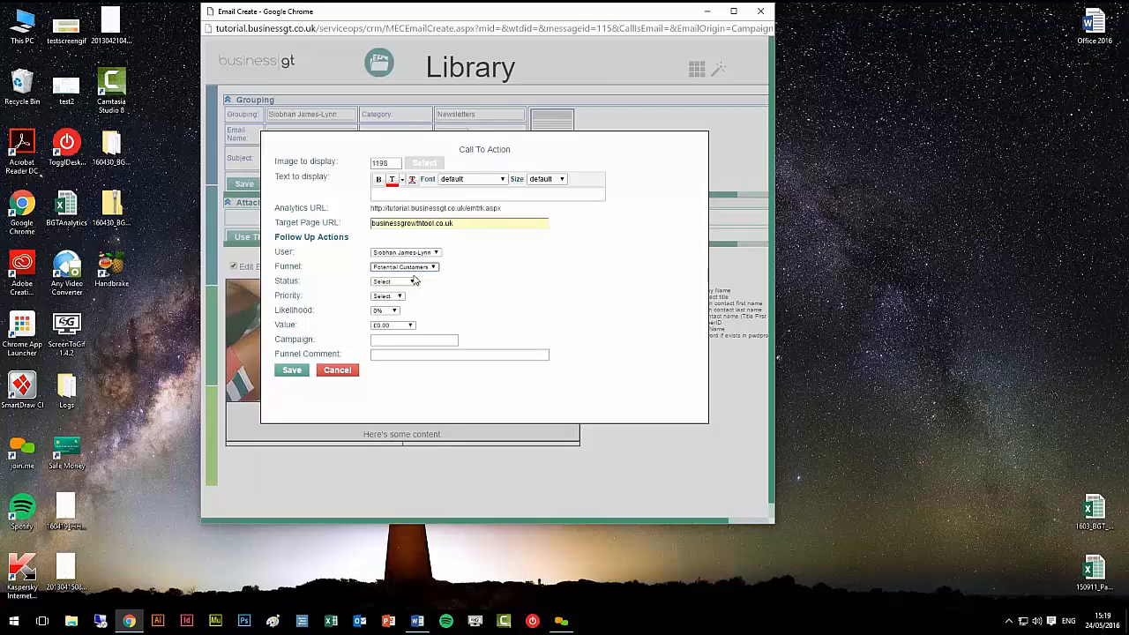
Step: Set the follow-up status to Click, priority to Low, likelihood to 3% and value to £50.00
left_click(392, 282)
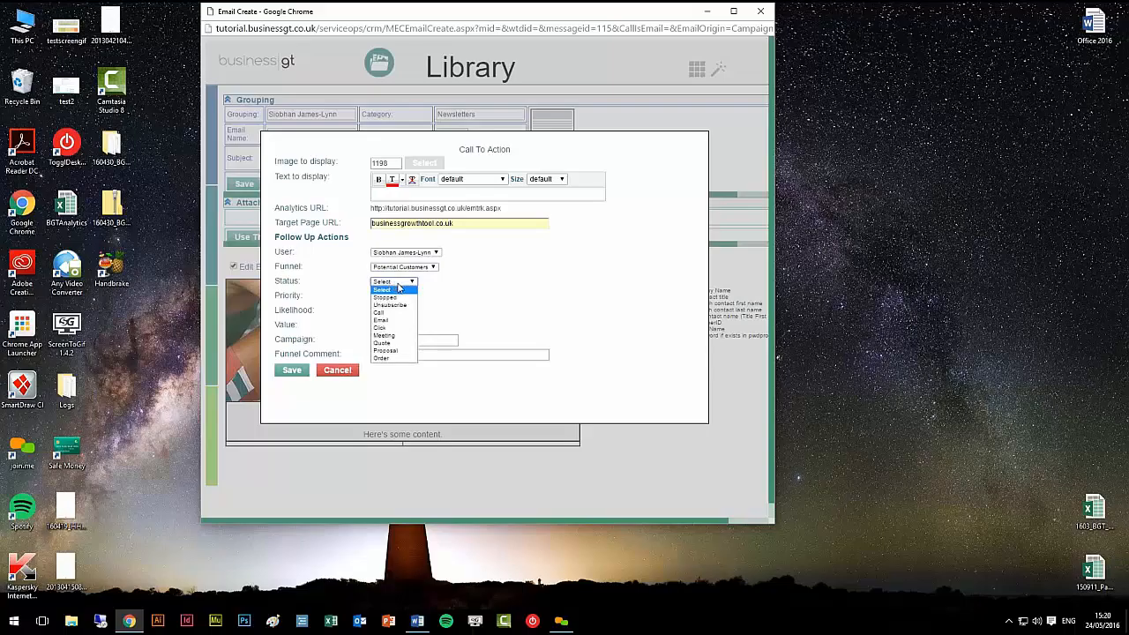
left_click(401, 330)
left_click(393, 296)
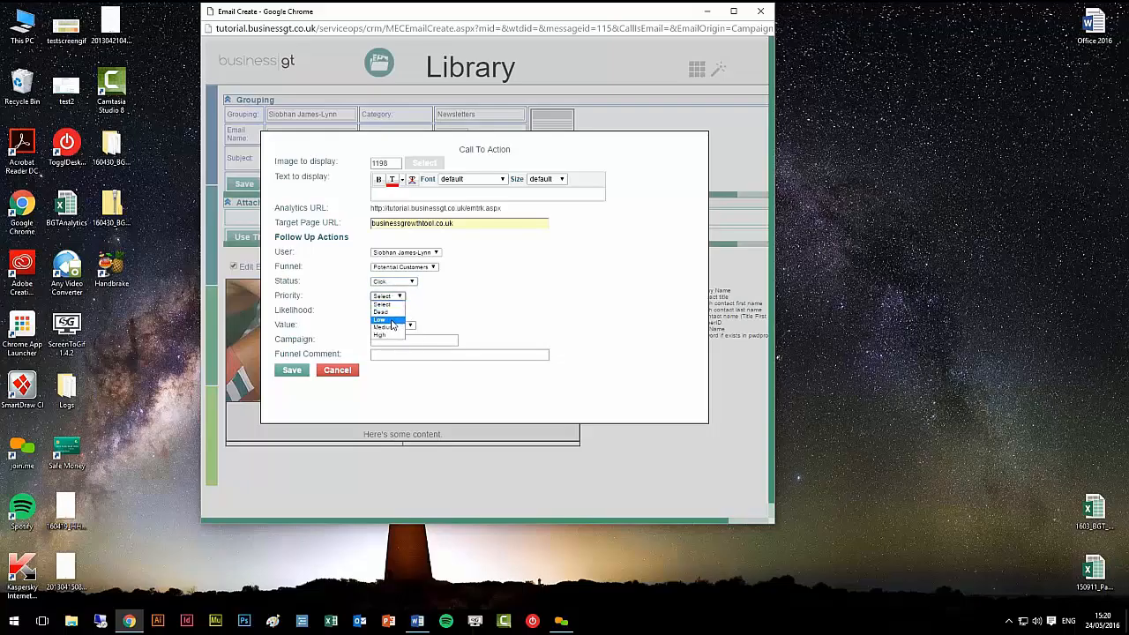
left_click(392, 321)
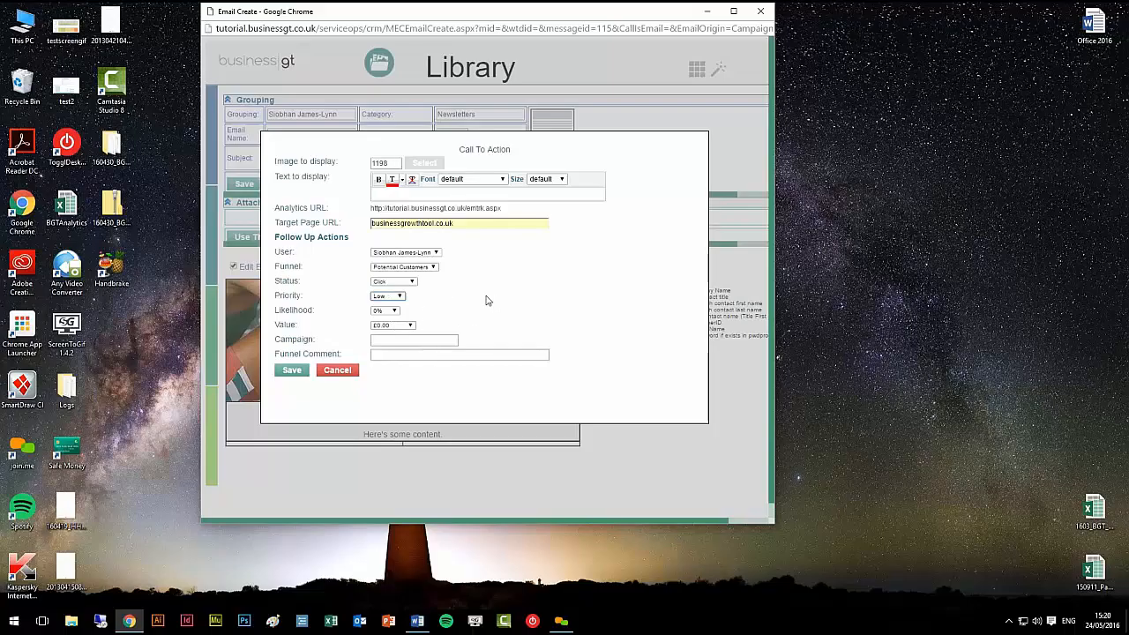
left_click(393, 313)
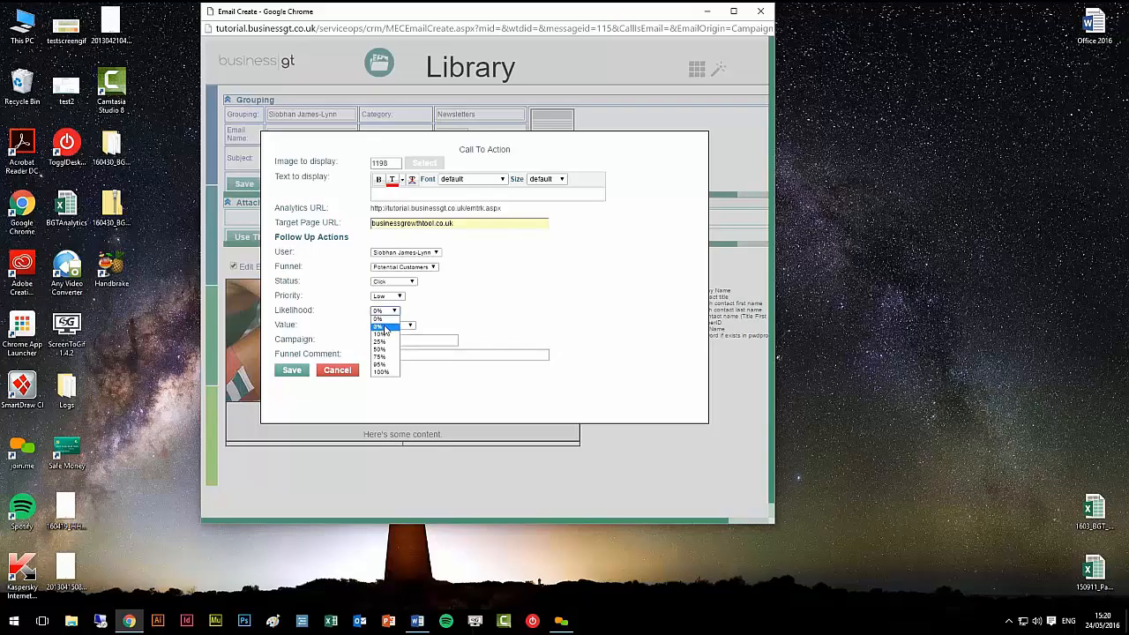
left_click(384, 329)
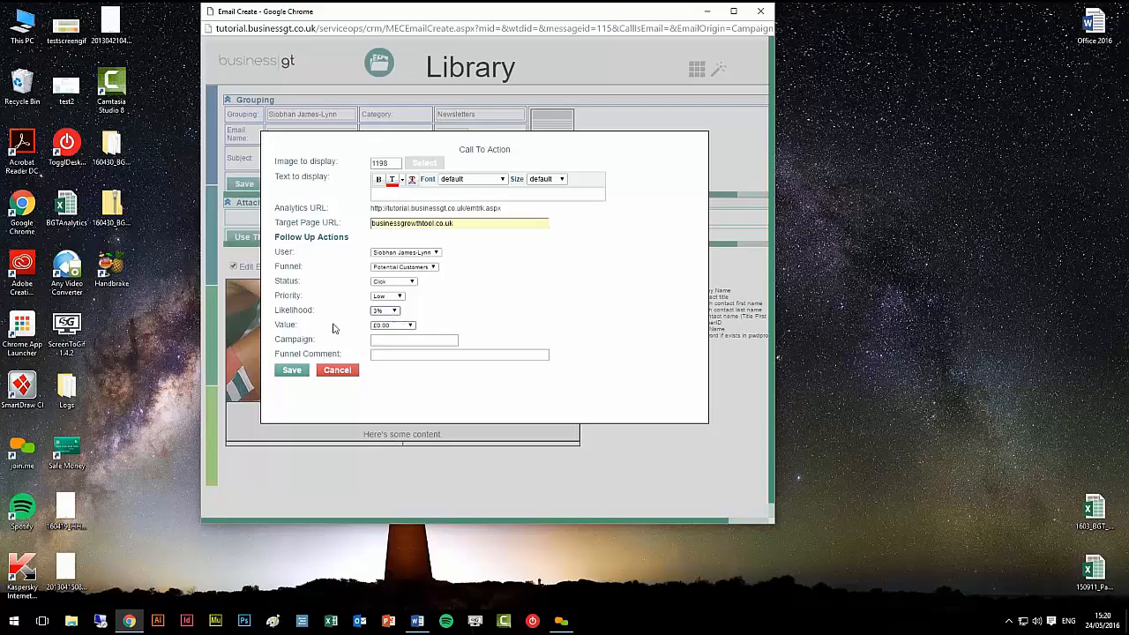
left_click(406, 326)
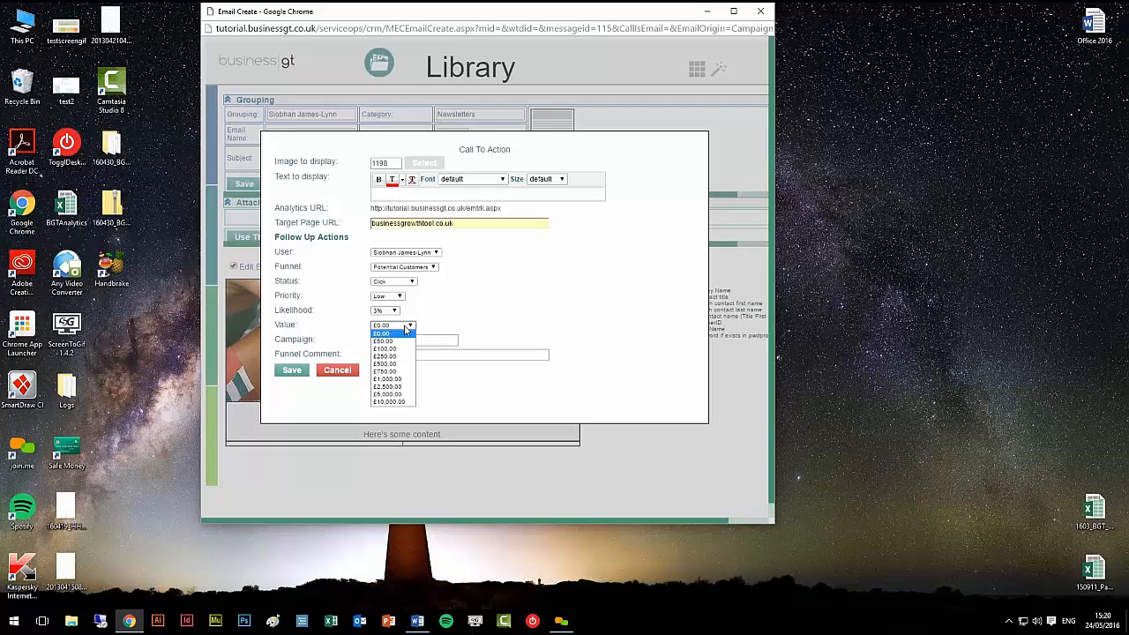
left_click(396, 342)
Step: Enter the campaign June Newsletter and the funnel comment "Clicked on the Start Now button", and save the call to action
left_click(395, 339)
type("June")
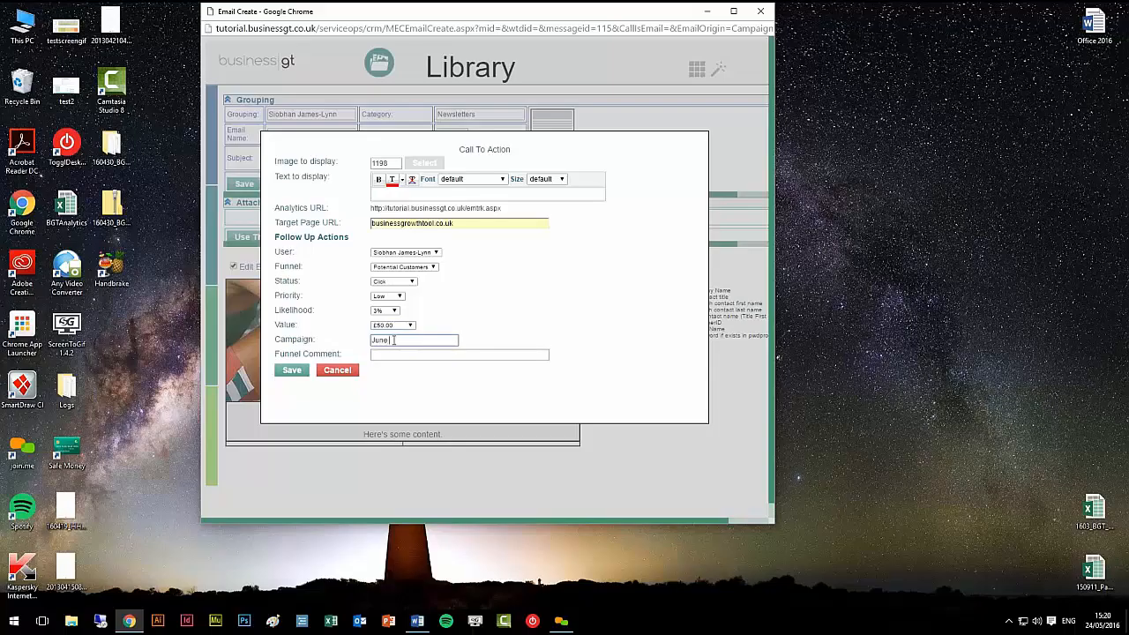
type(" Newsletter")
left_click(401, 355)
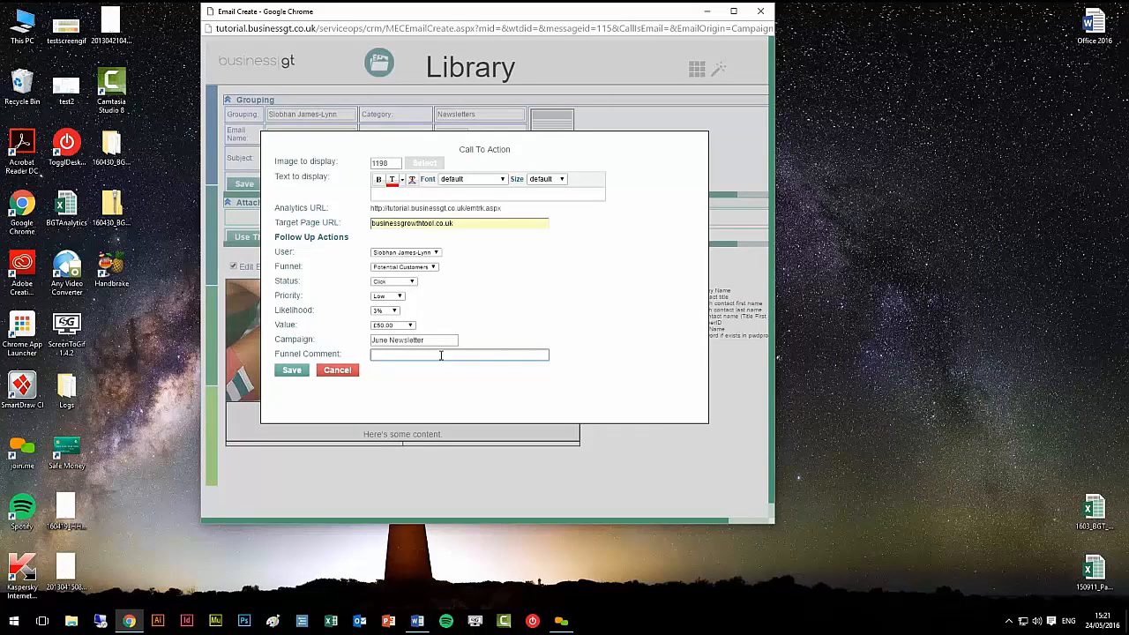
left_click(441, 355)
type("Clicked on ")
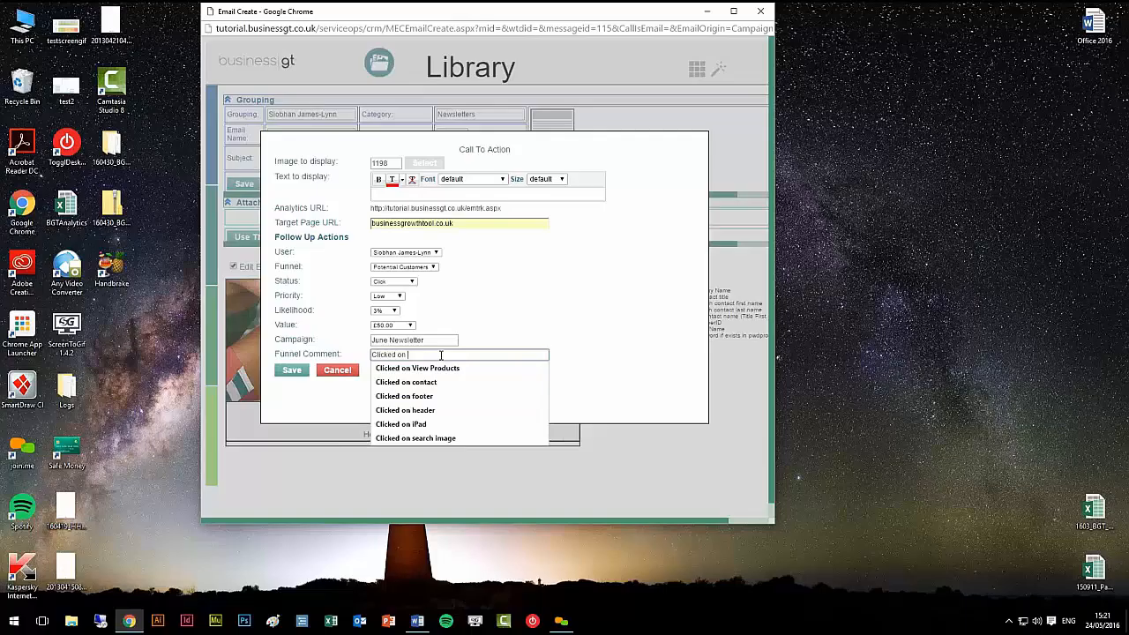
type("the Start")
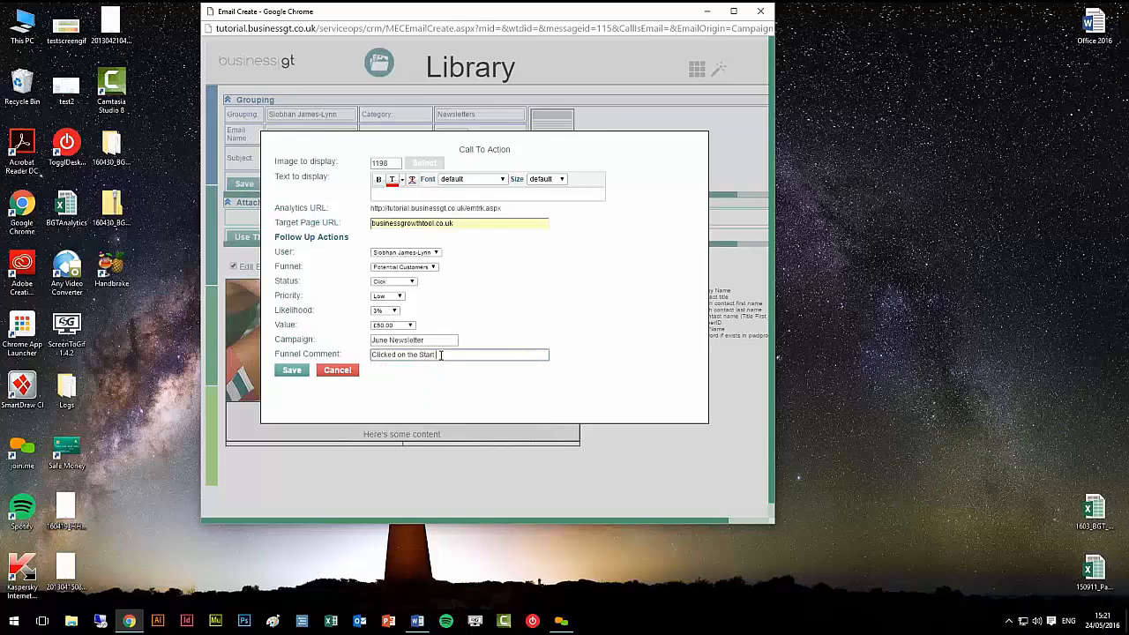
type(" Now button")
left_click(292, 371)
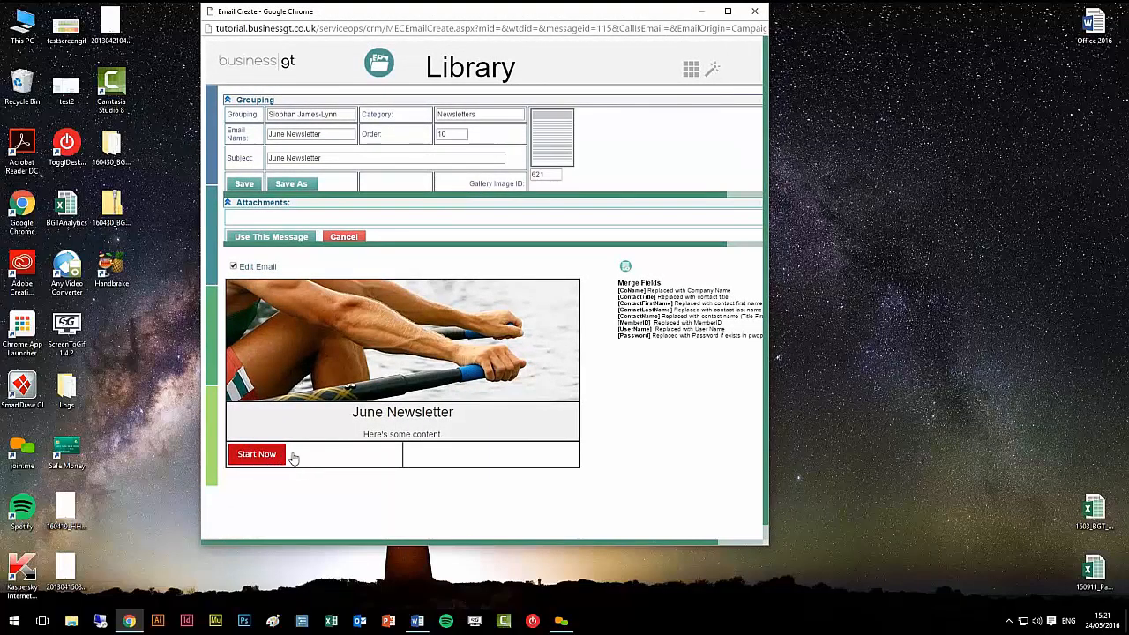
Step: Set the background colour of the row 3 column 1 cell holding the Start Now button to #eeeeee and save it
left_click(381, 457)
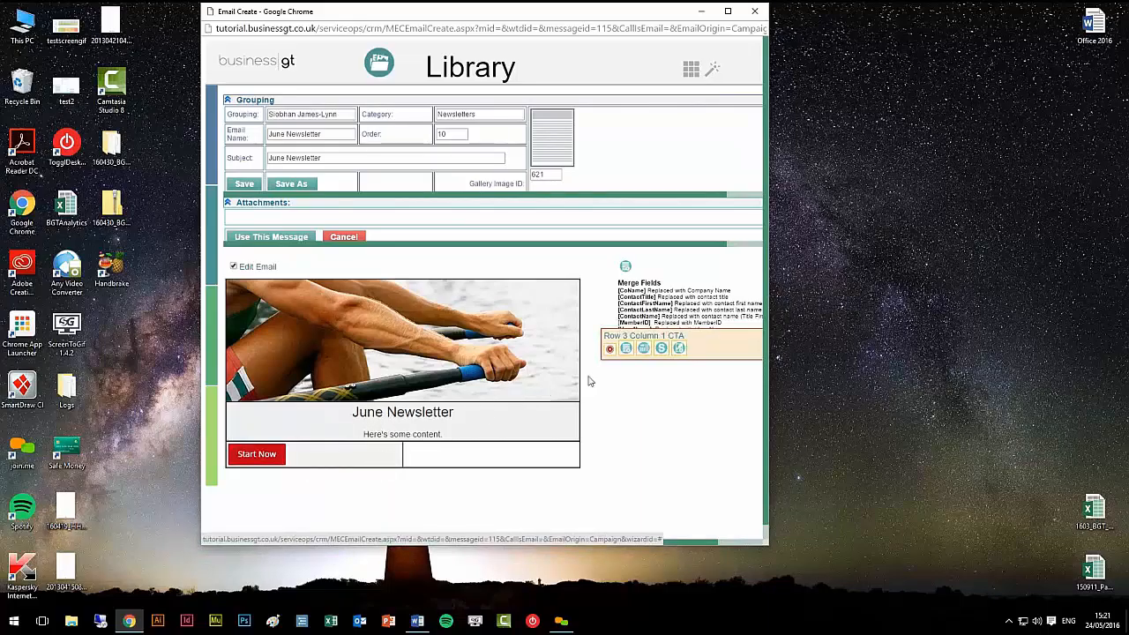
left_click(662, 349)
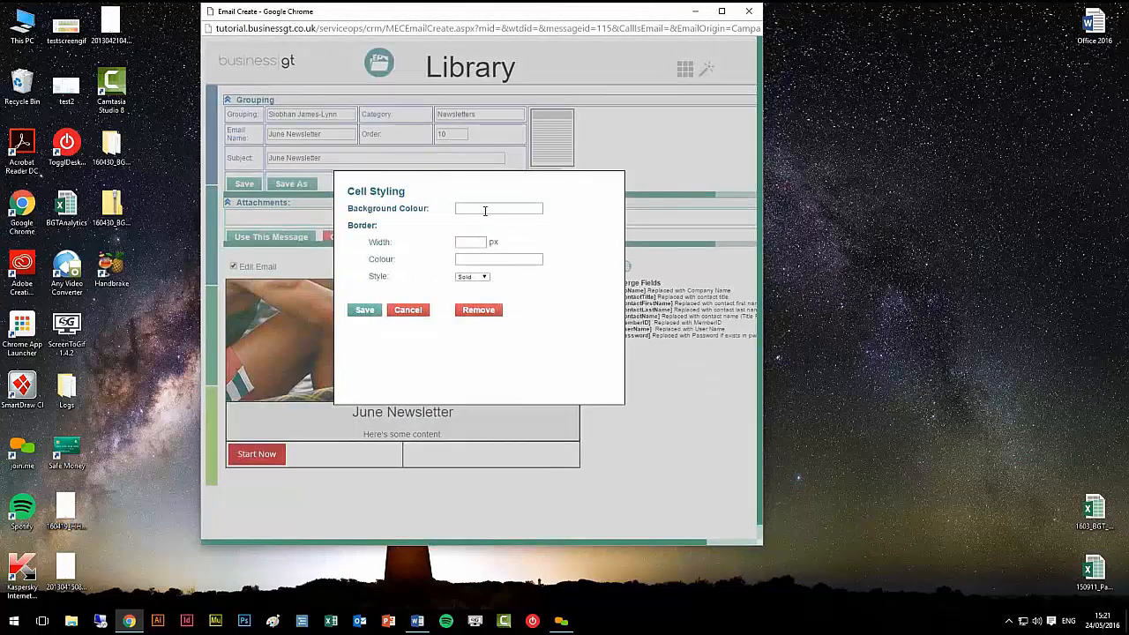
left_click(485, 208)
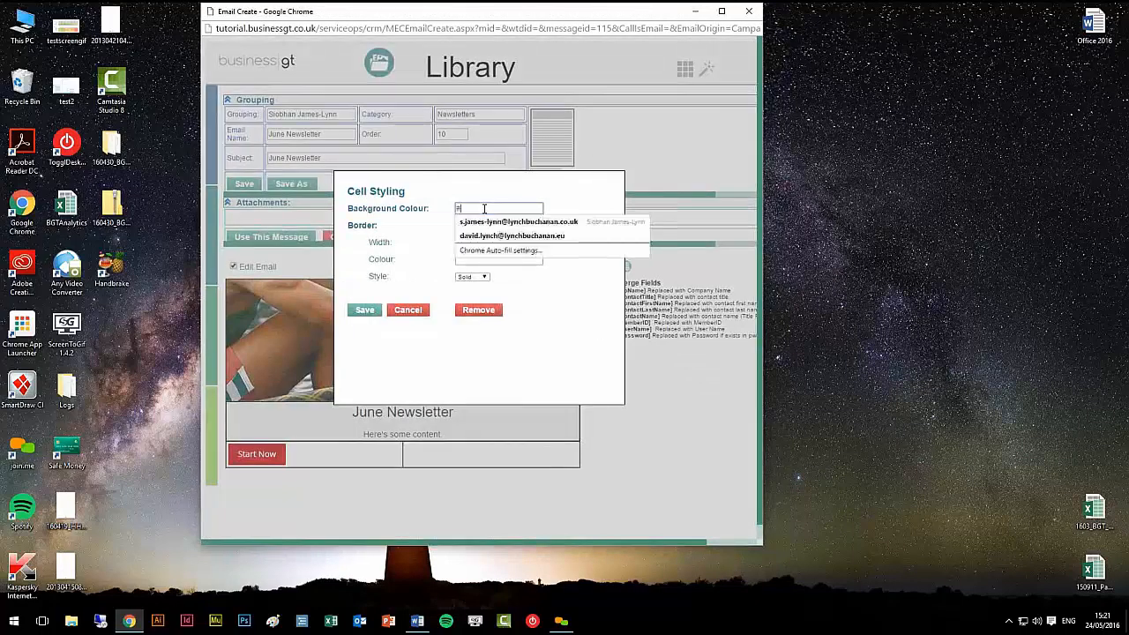
type("#eeeeee")
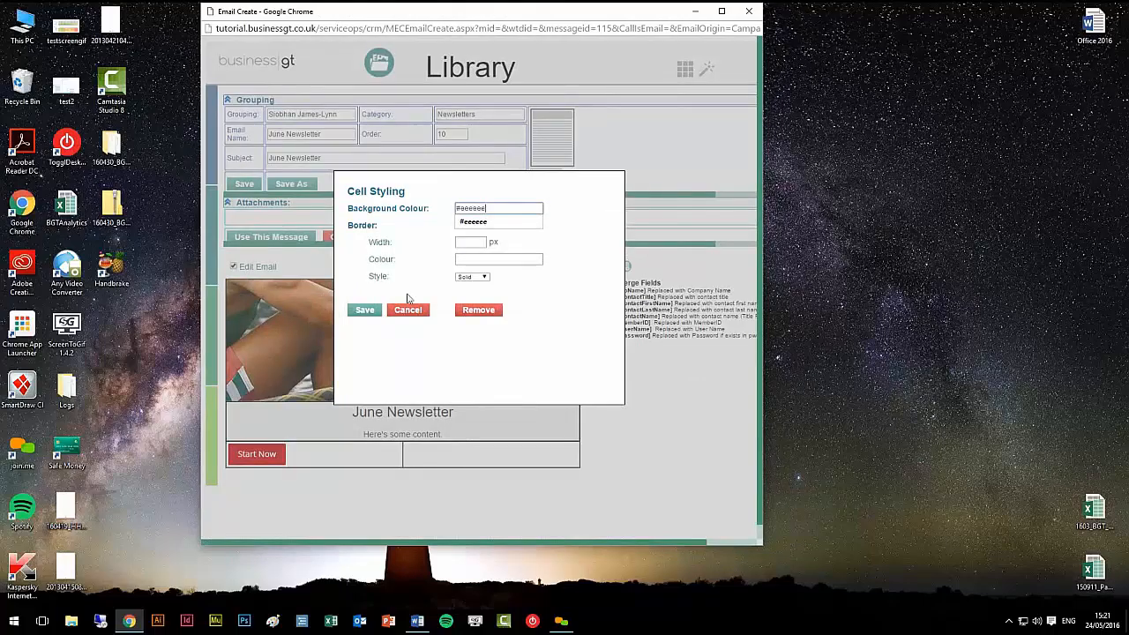
left_click(367, 314)
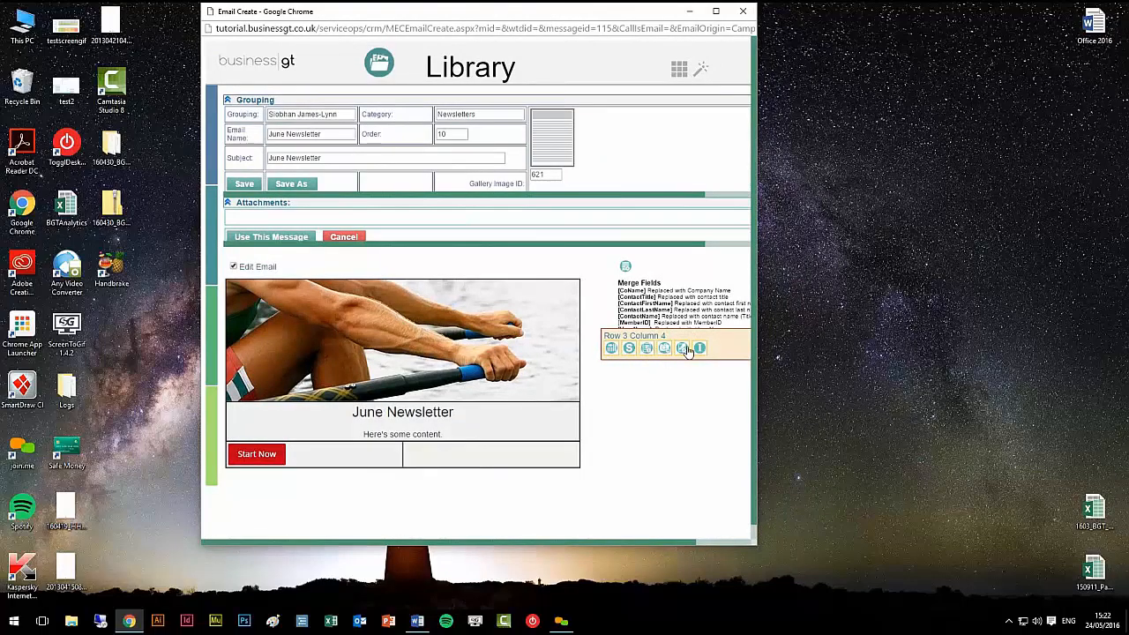
Step: Set the background colour of the empty row 3 cell beside the Start Now cell to #eeeeee and save it
left_click(631, 353)
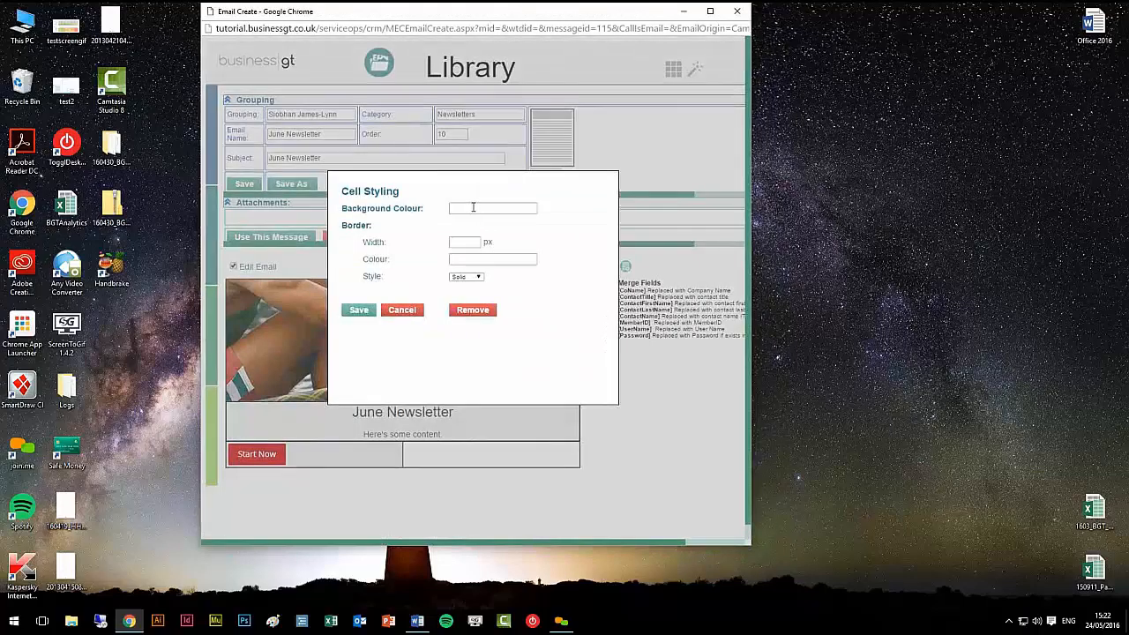
left_click(473, 207)
type("#eeeeee")
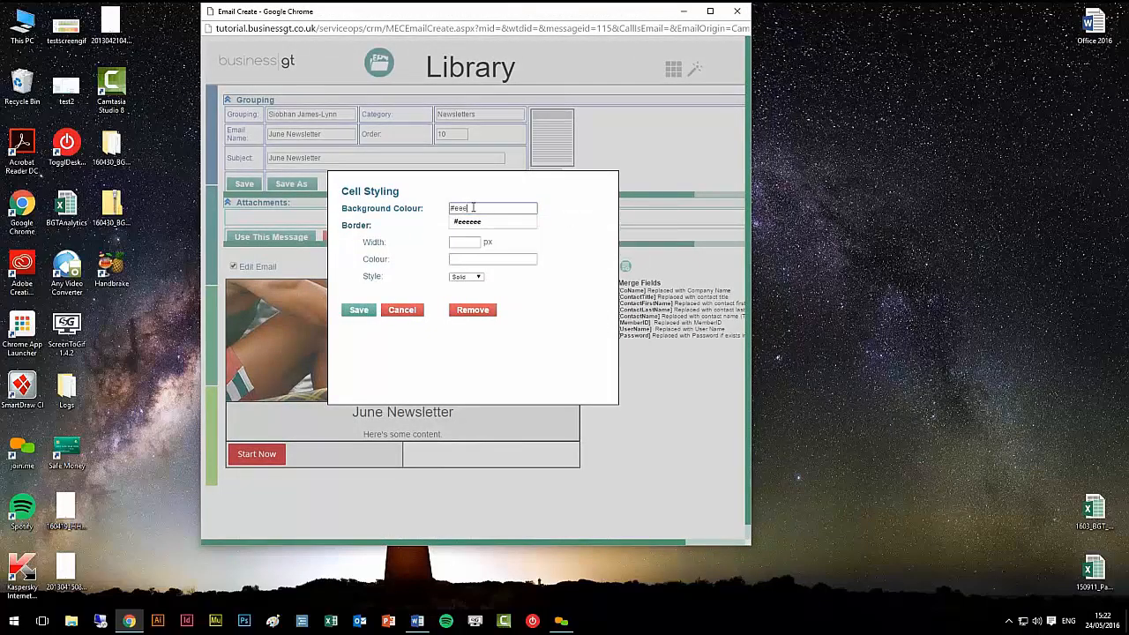
left_click(362, 312)
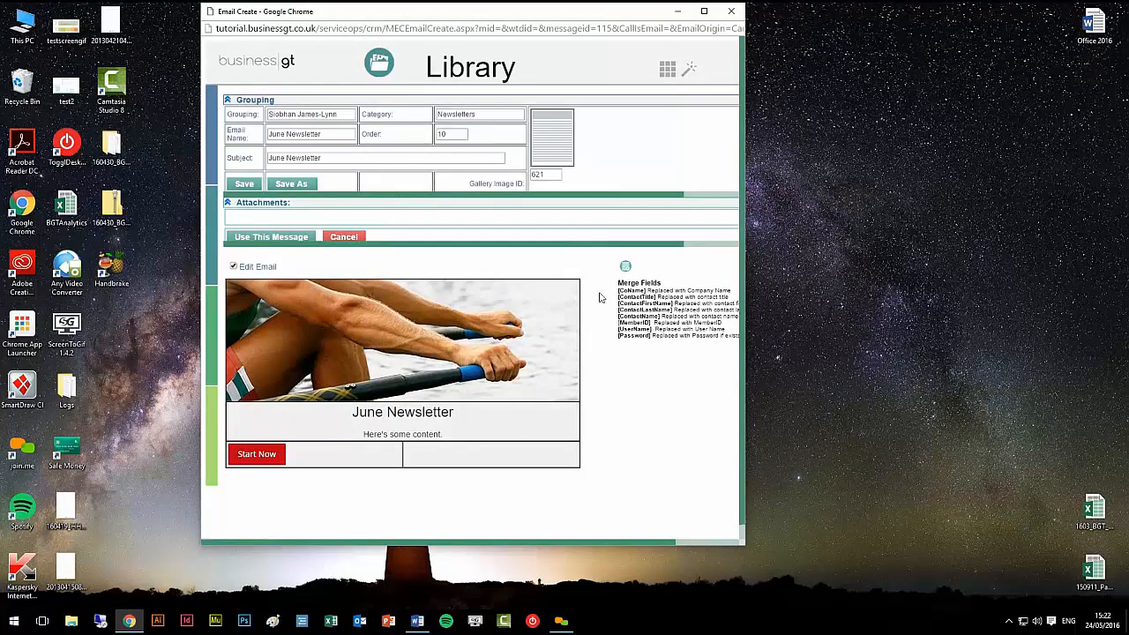
Step: Save the June Newsletter email template and close its editing window
left_click(247, 190)
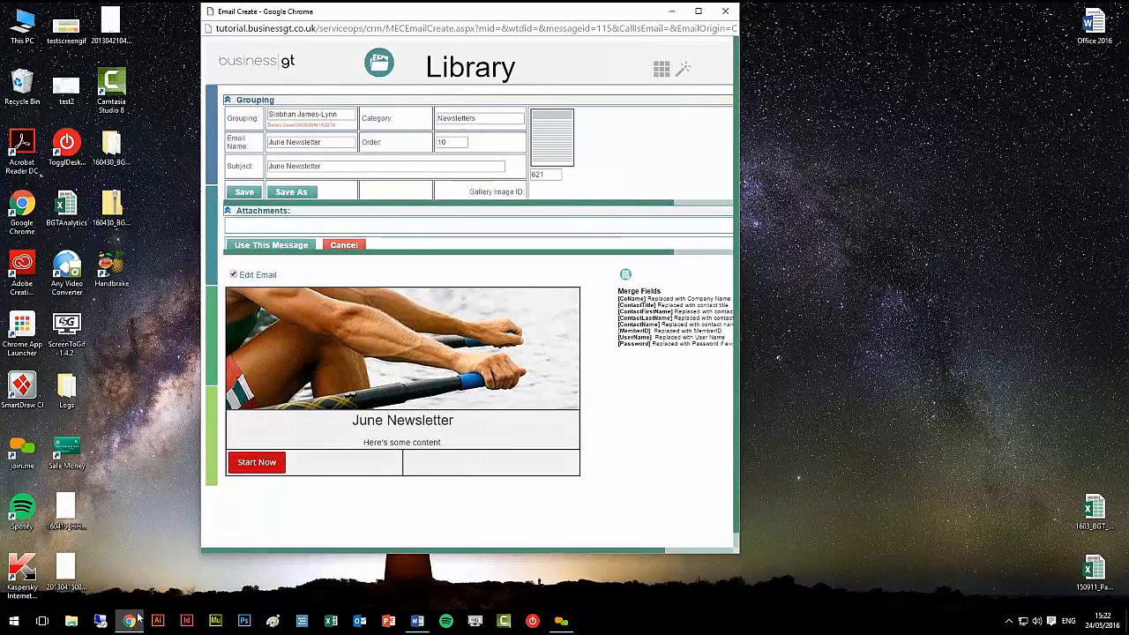
left_click(725, 12)
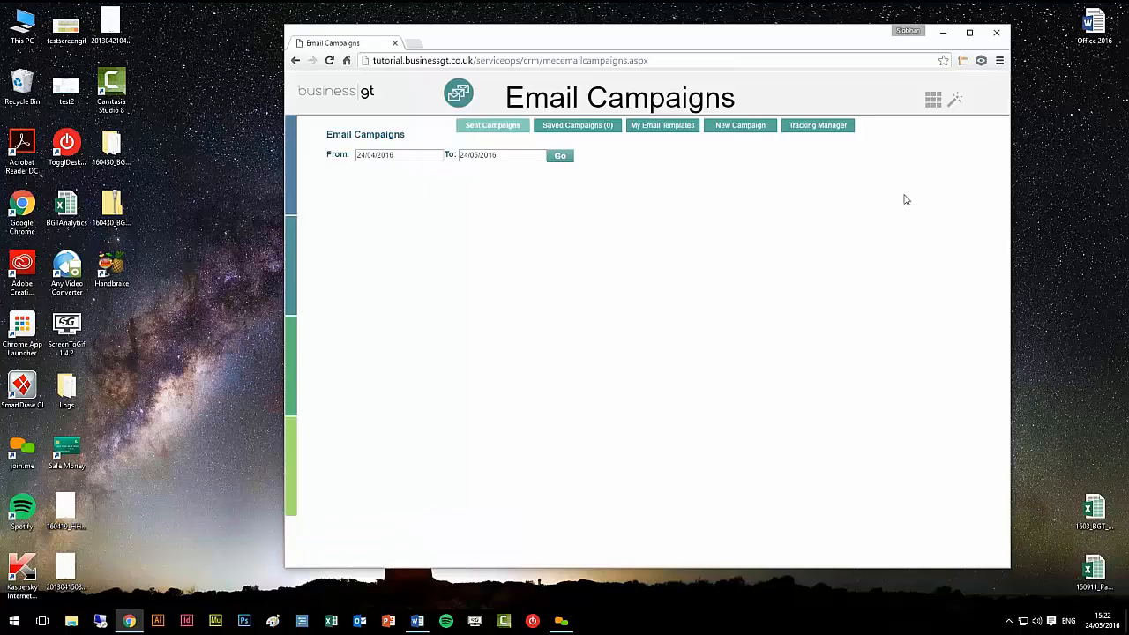
Step: Start a new email campaign and name it June Newsletter
left_click(933, 100)
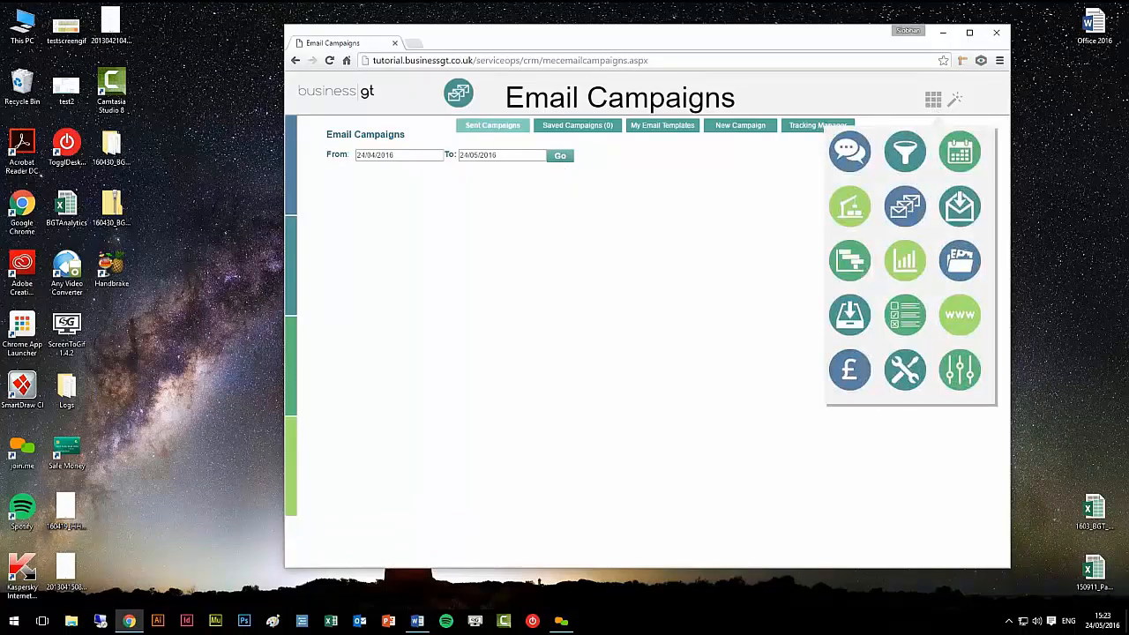
left_click(740, 183)
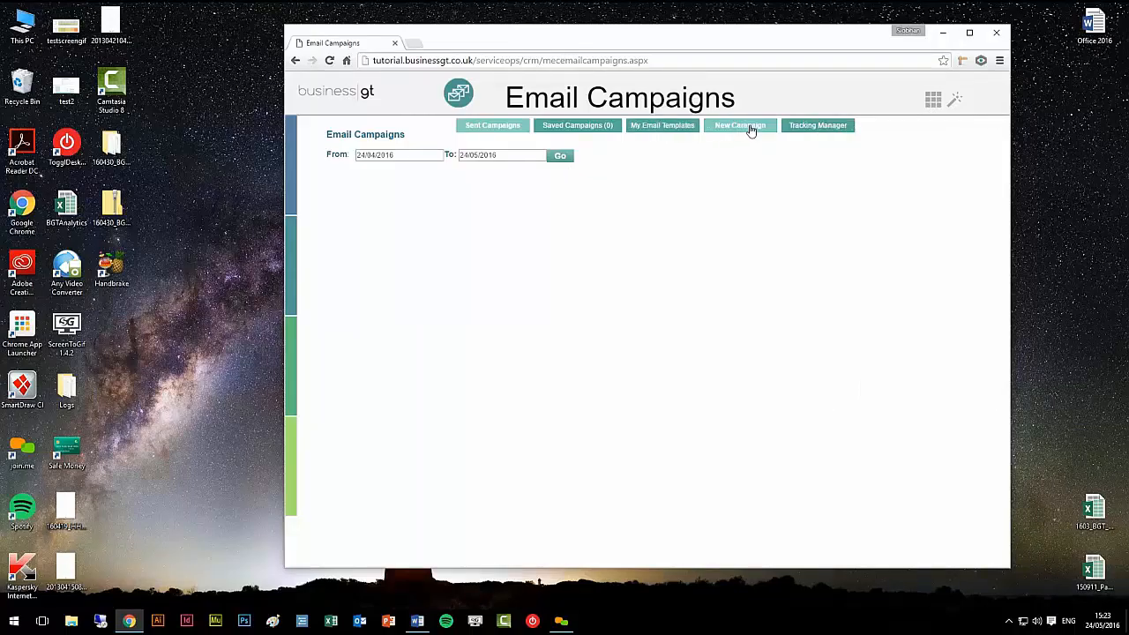
left_click(751, 129)
left_click_drag(373, 12, 571, 81)
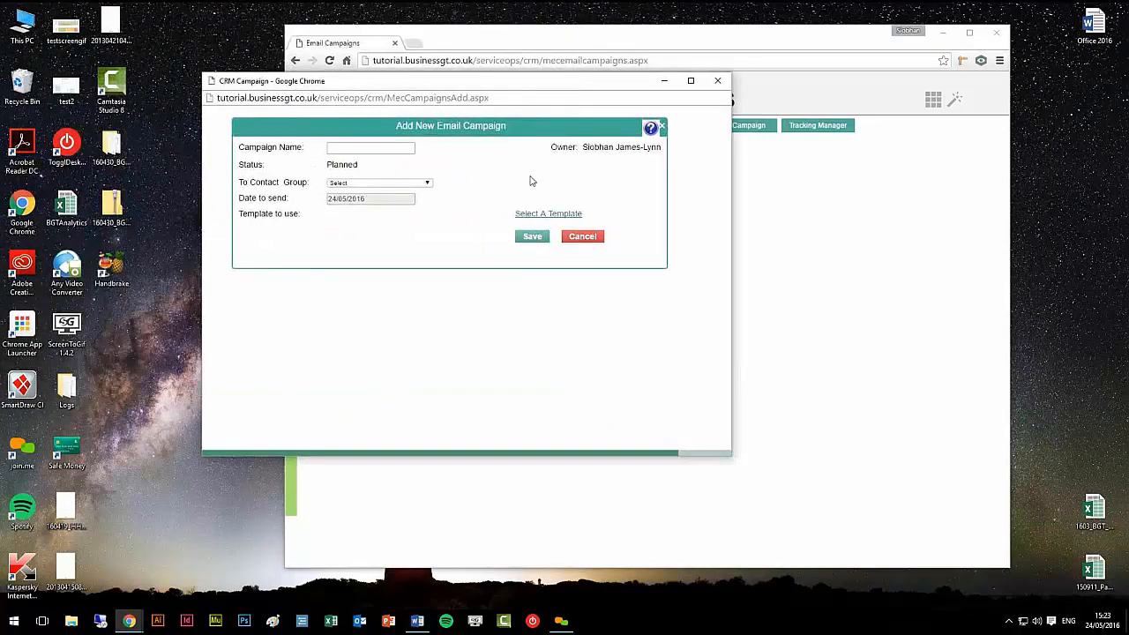
left_click(370, 149)
type("JuneNewsletter")
left_click(347, 148)
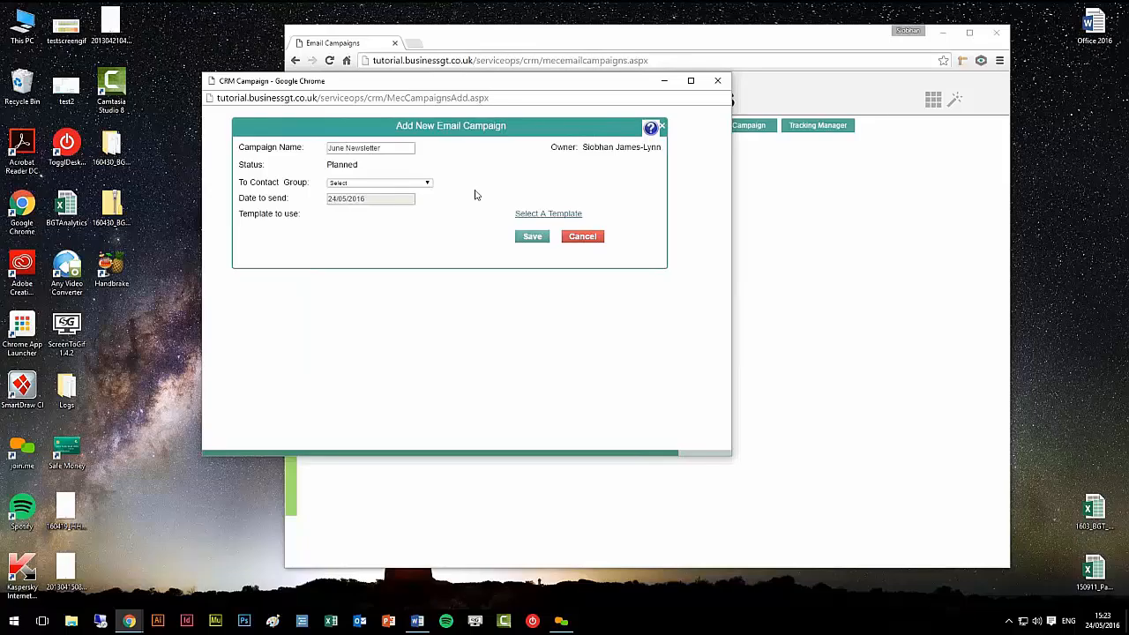
Step: Try ExistingCustomers as the campaign's contact group, and set the group to the AccessLevel10000 administrator group instead
left_click(427, 184)
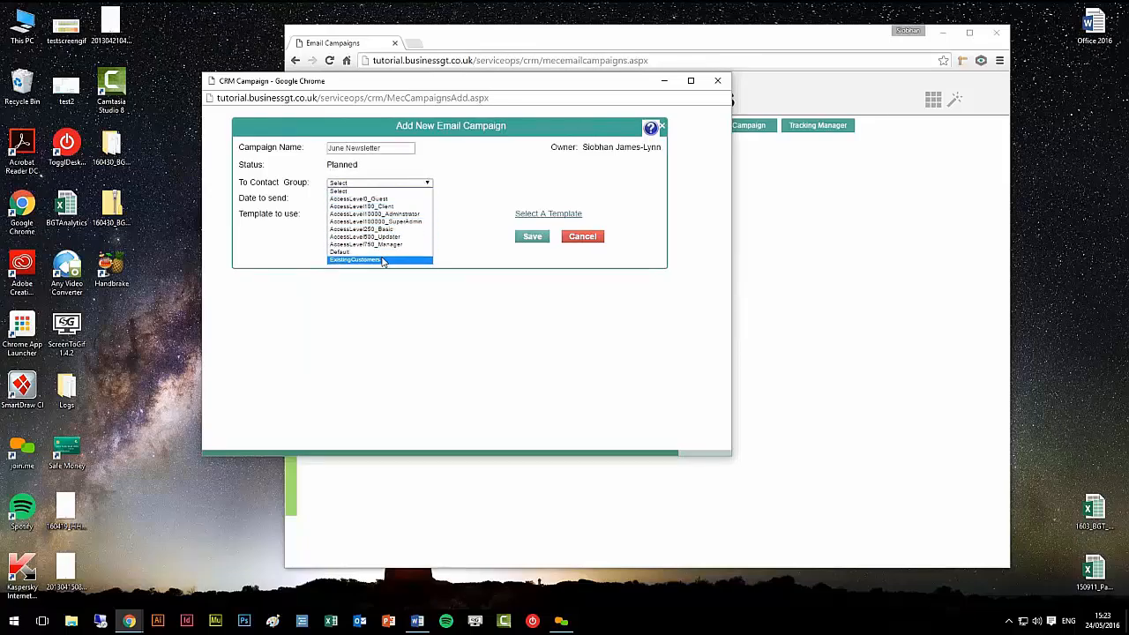
left_click(391, 261)
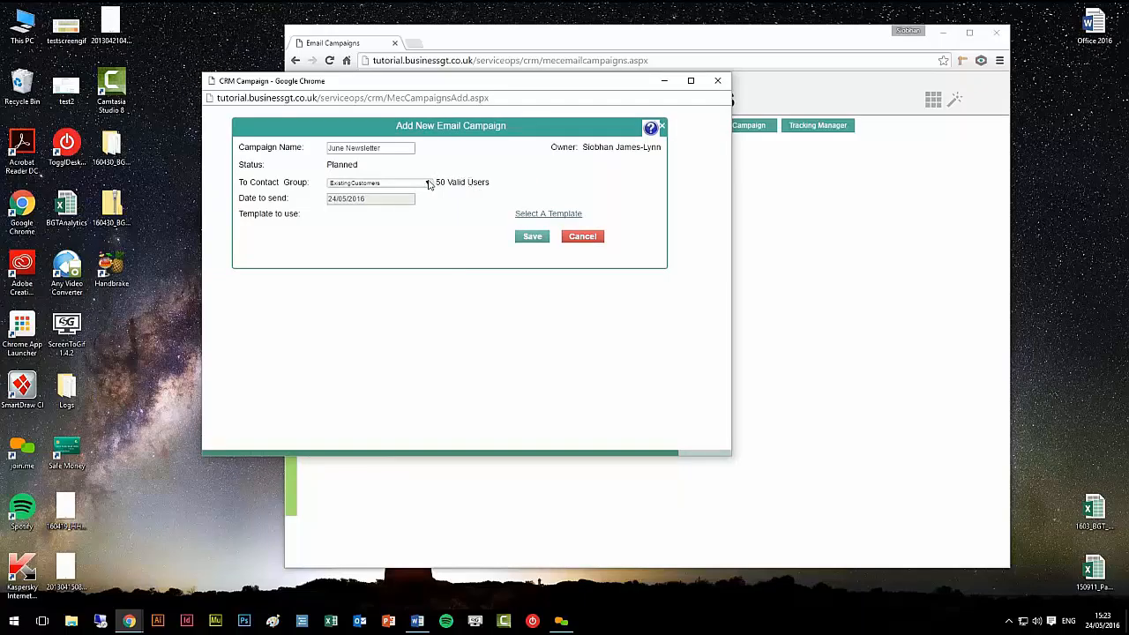
left_click(427, 182)
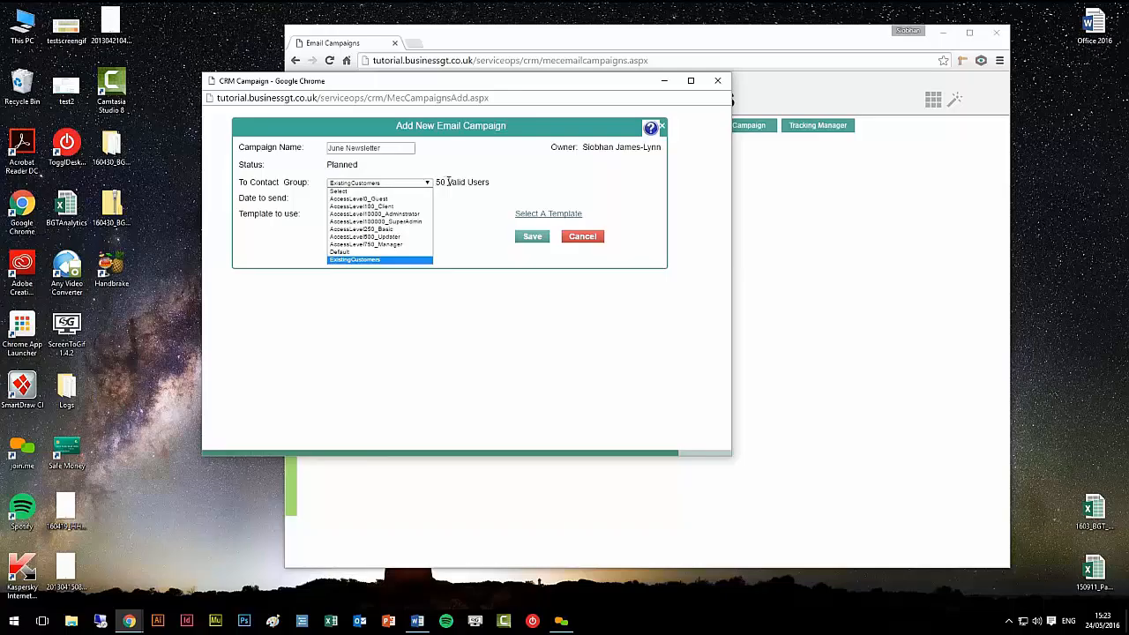
left_click(414, 215)
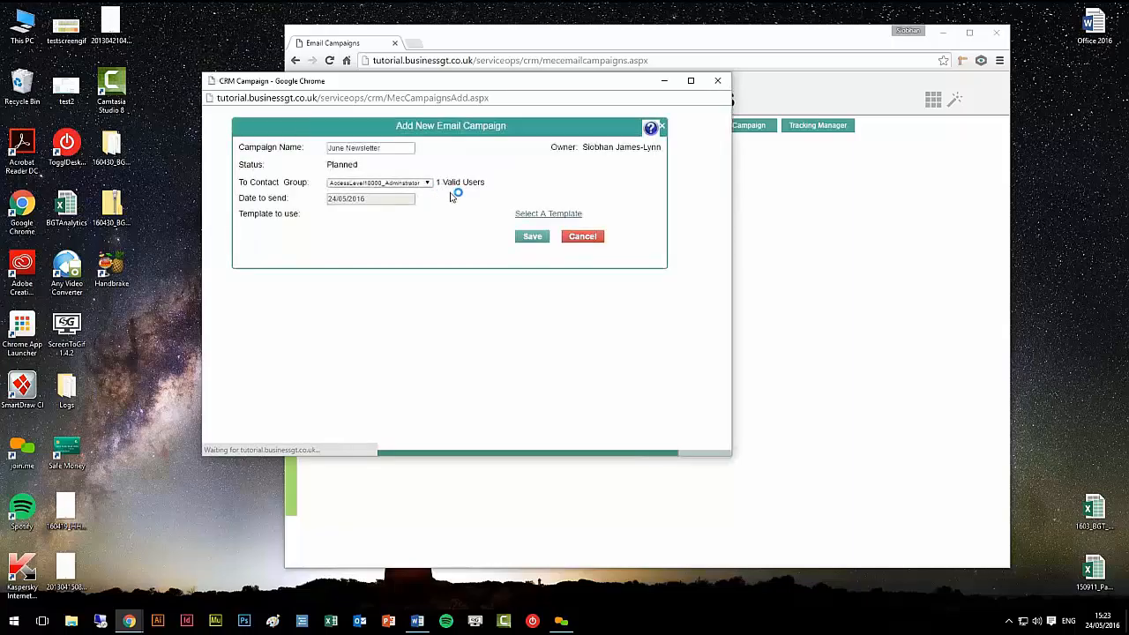
Step: Choose June Newsletter from the Newsletters category as the campaign's template, turn on its Edit Email option, and use the message
left_click(556, 214)
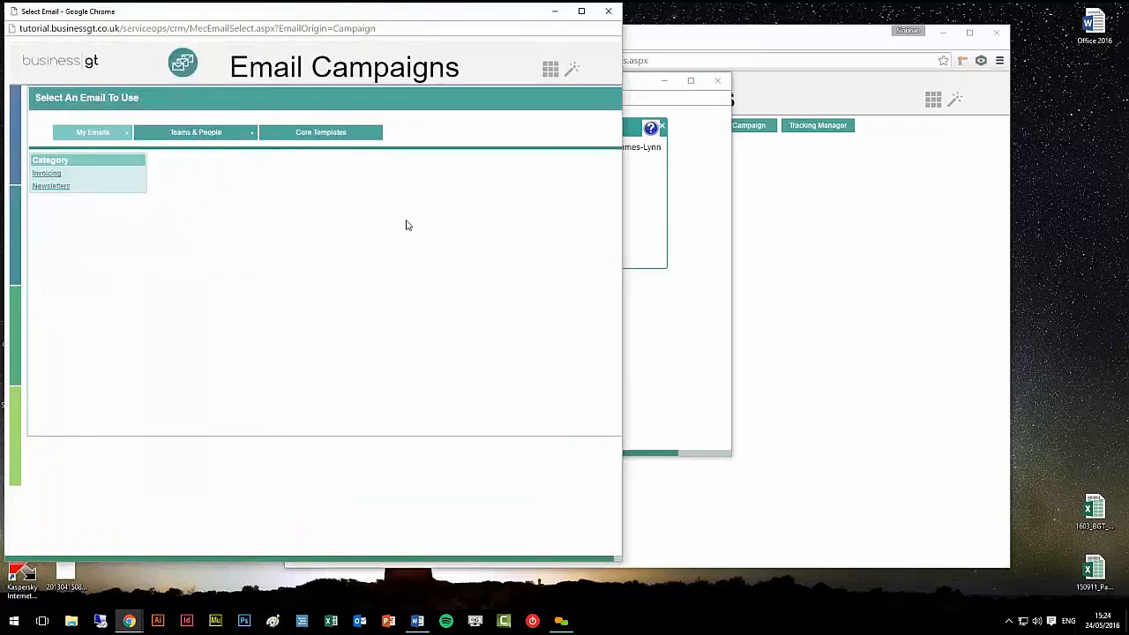
left_click(49, 188)
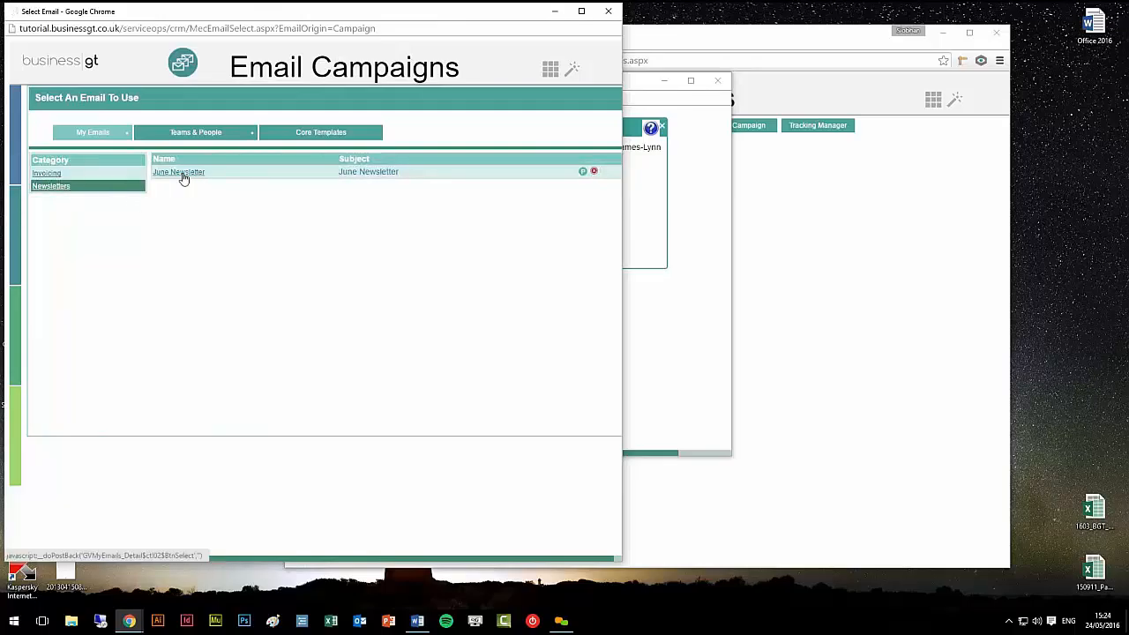
left_click(180, 173)
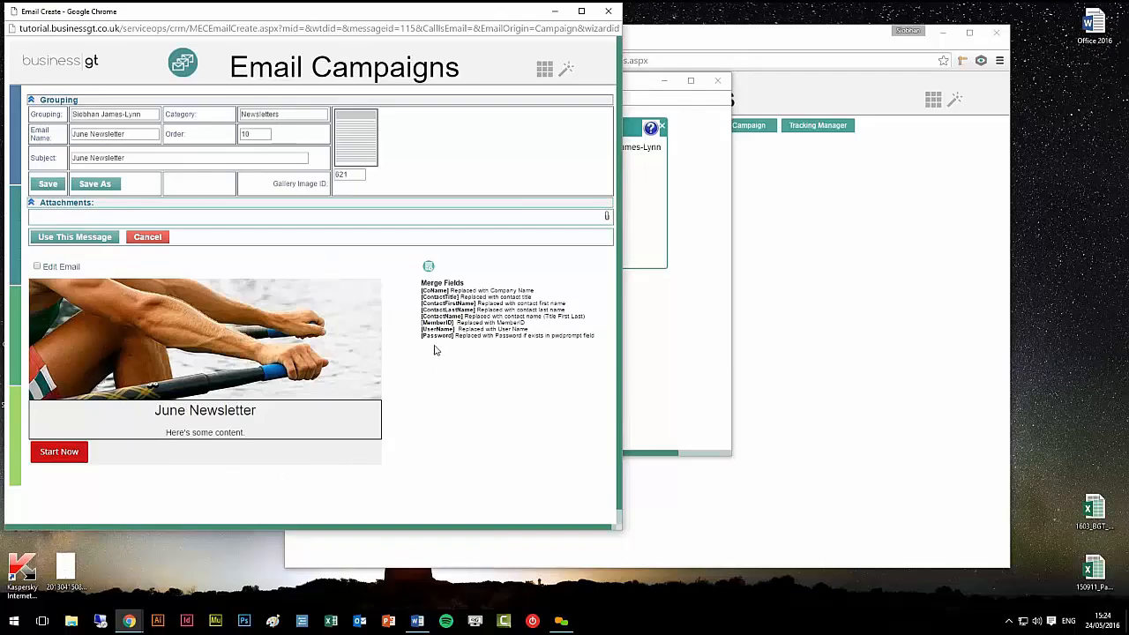
left_click(37, 267)
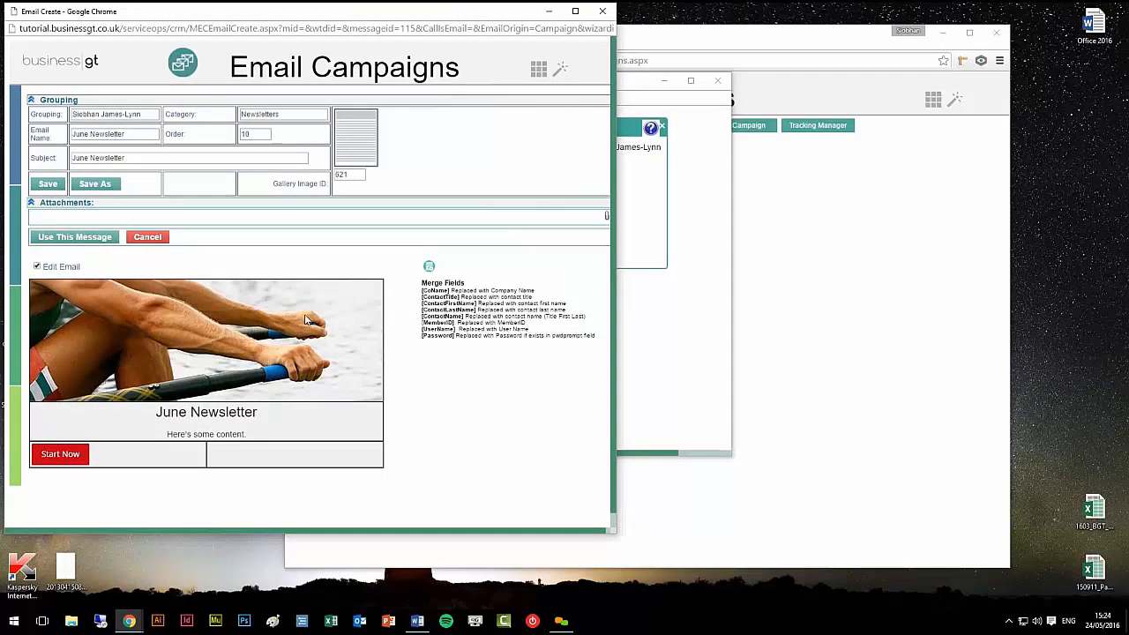
left_click(78, 240)
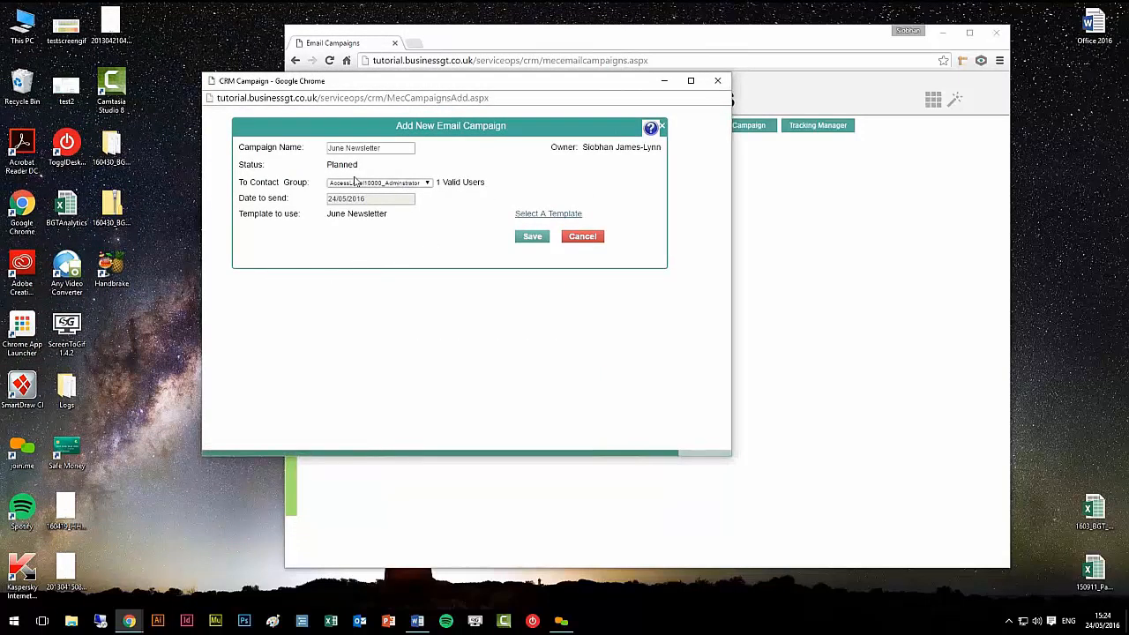
Step: Save the June Newsletter campaign and proceed to its send settings, checking the options for the best time to send
left_click(532, 239)
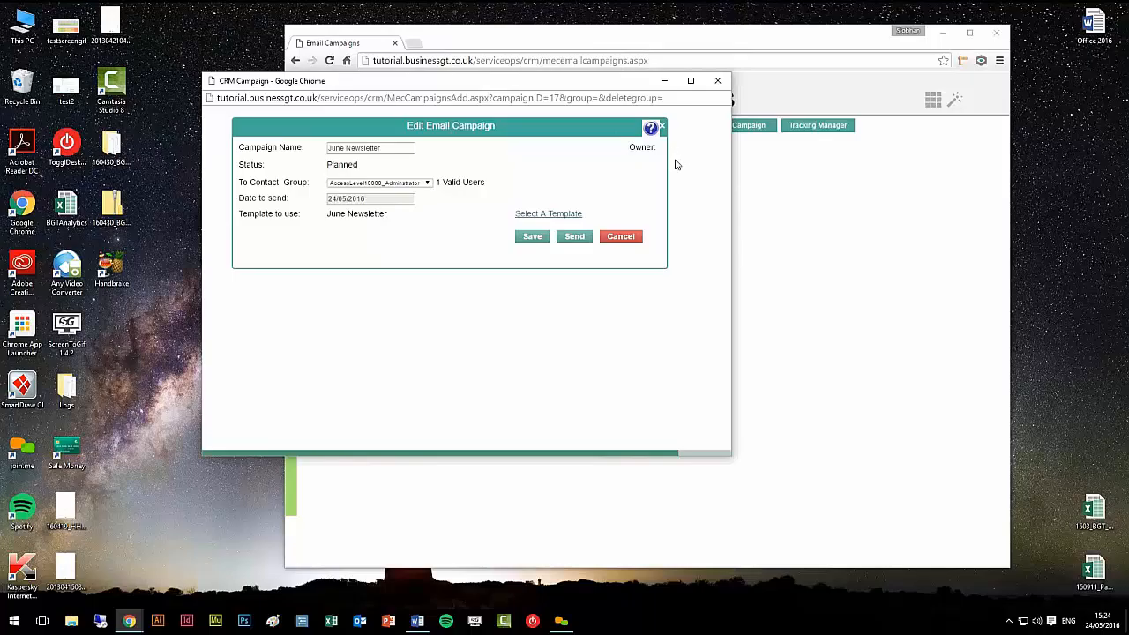
left_click(572, 243)
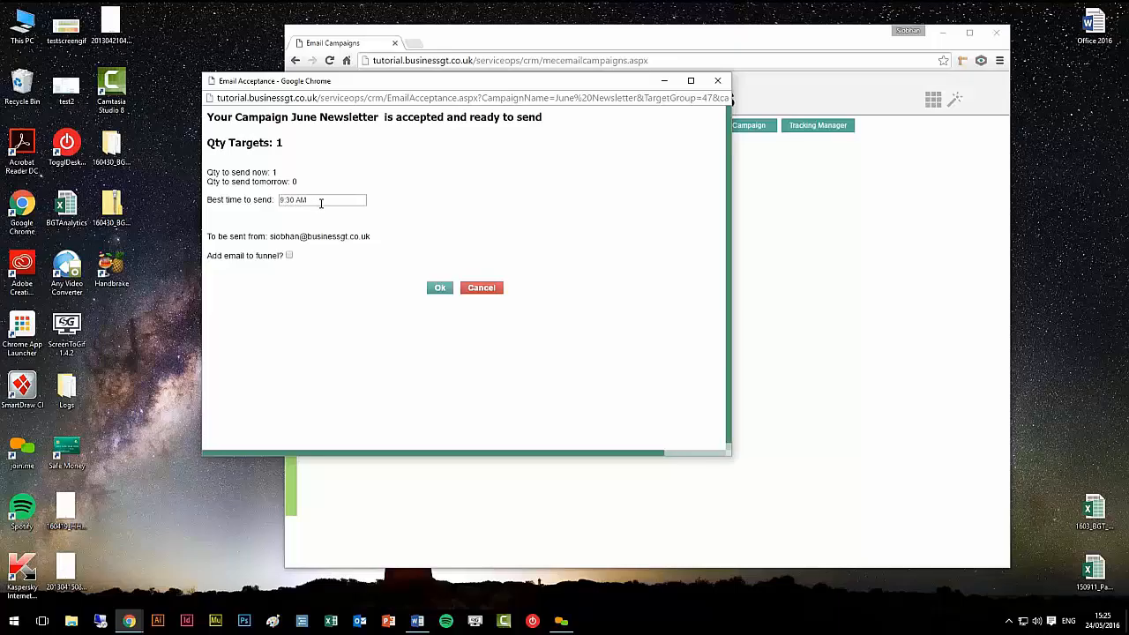
left_click(293, 200)
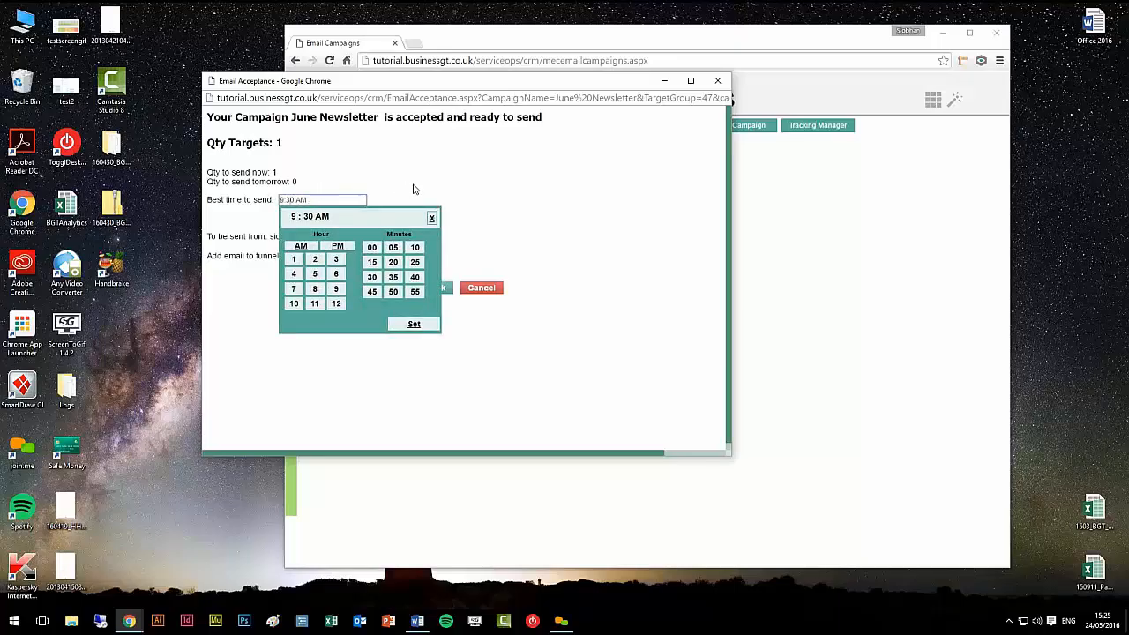
left_click(431, 218)
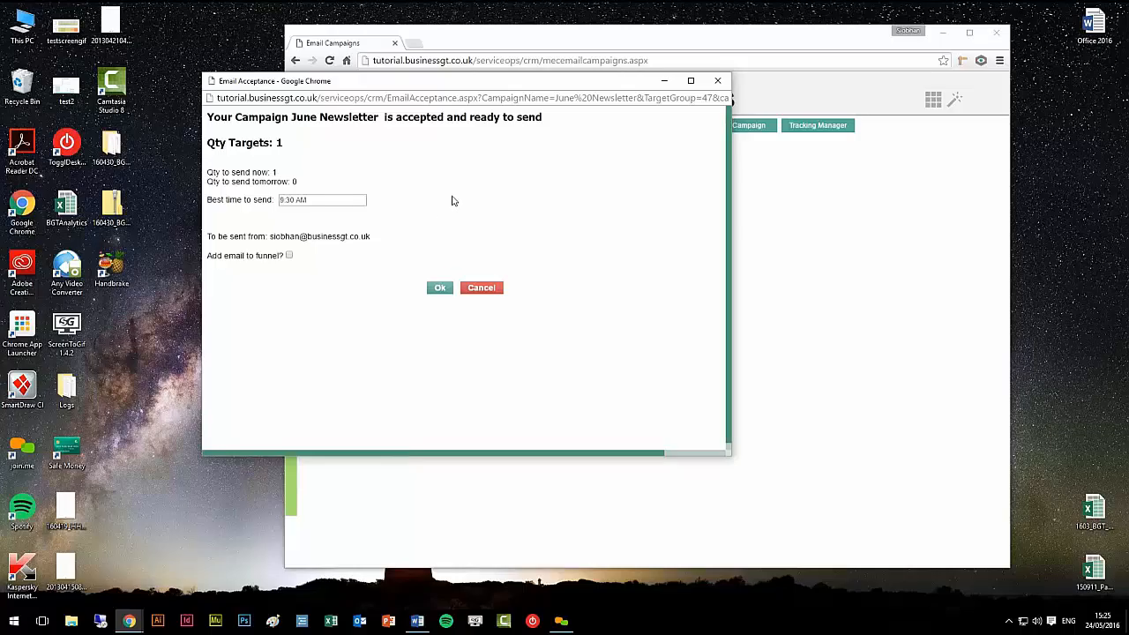
Step: Add the email to the Potential Customers funnel with Email status, Low priority and message "Email sent - June Newsletter", and schedule the campaign
left_click(290, 256)
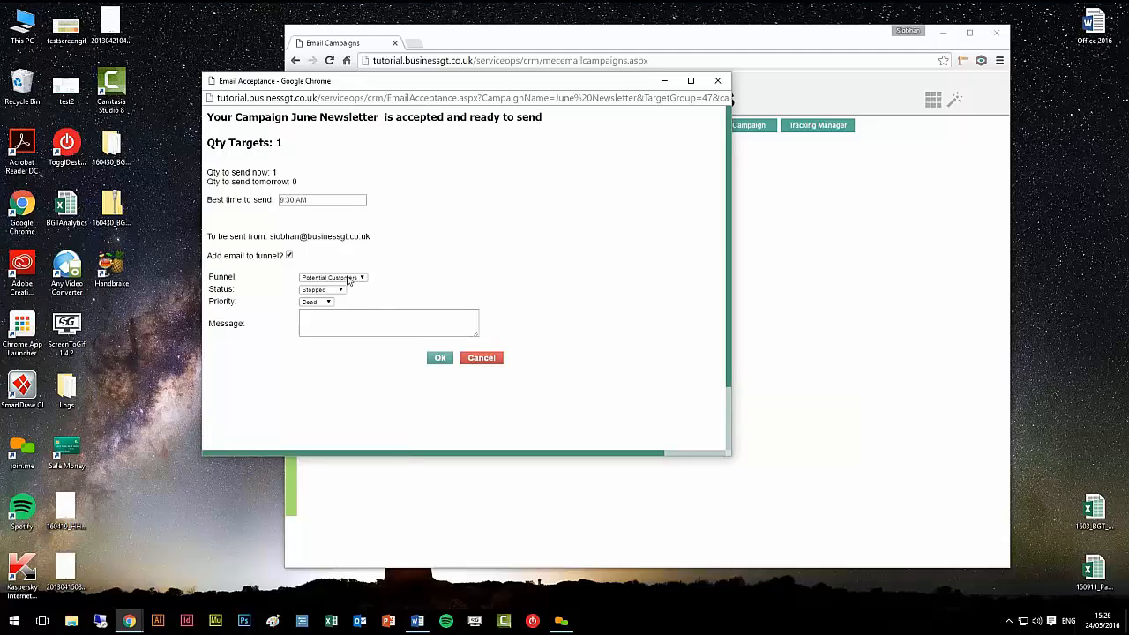
left_click(340, 290)
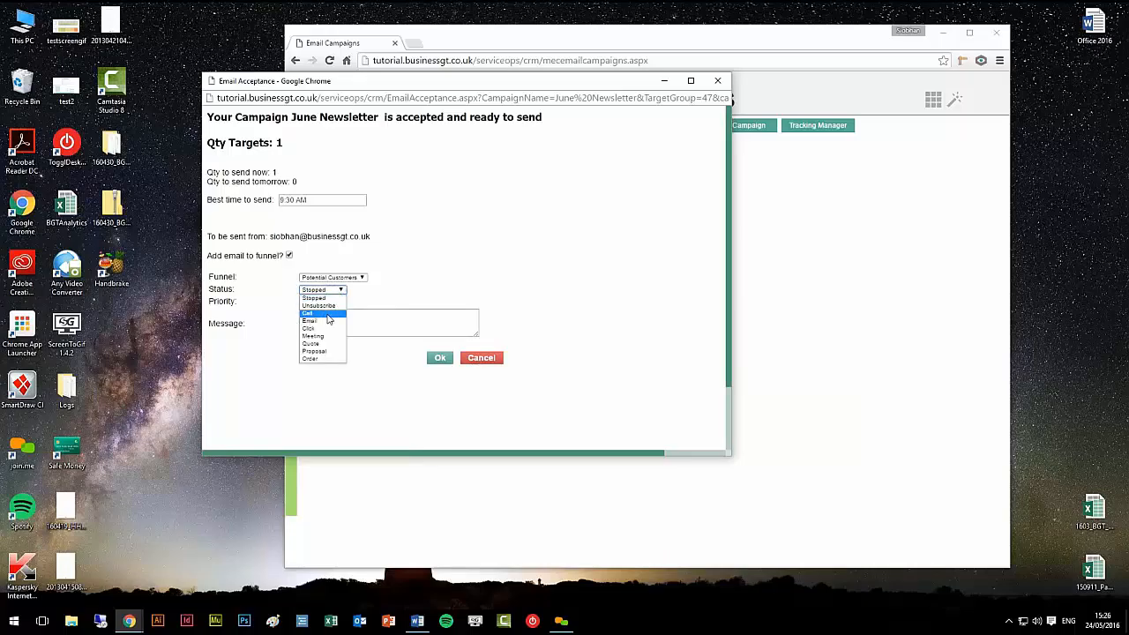
left_click(328, 320)
left_click(327, 304)
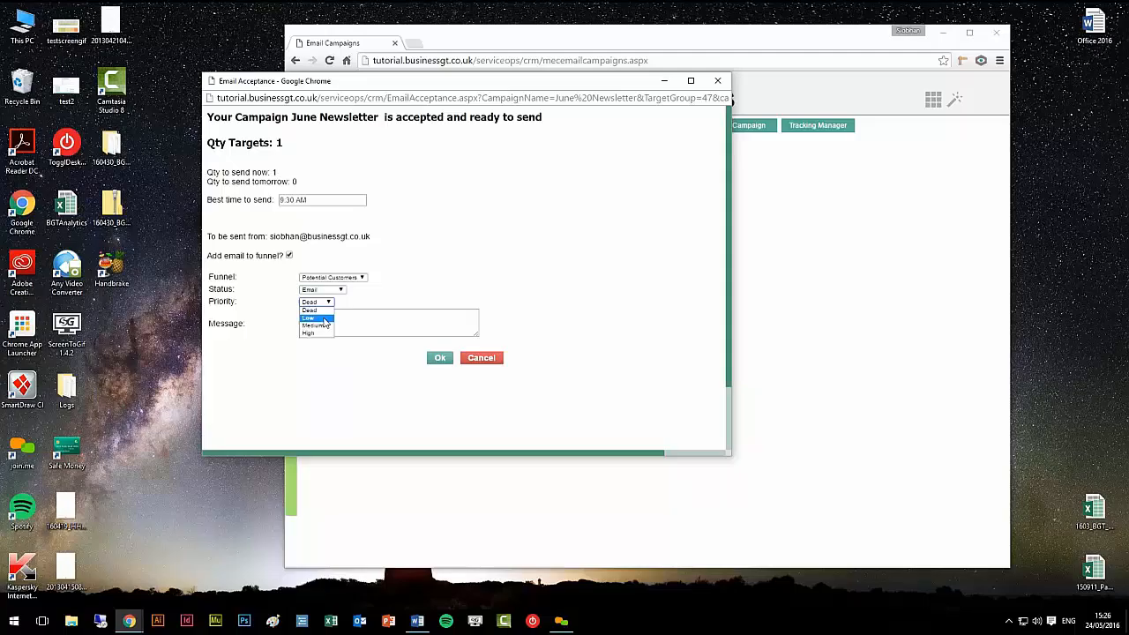
left_click(326, 321)
left_click(433, 315)
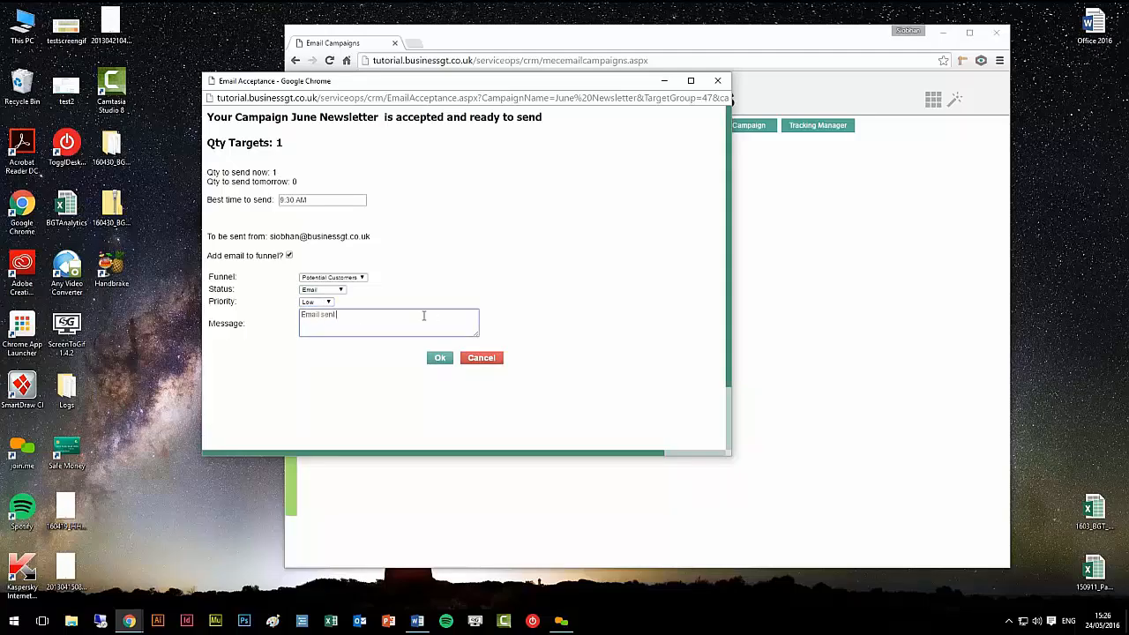
type("Email sent - June Newsletter")
left_click(439, 357)
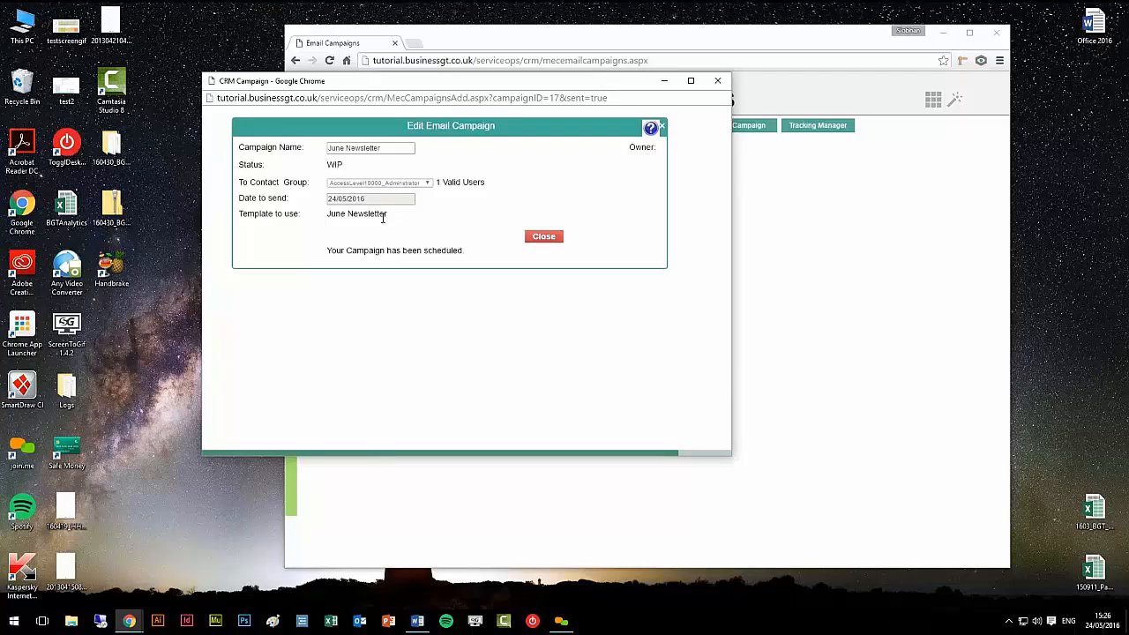
left_click(551, 240)
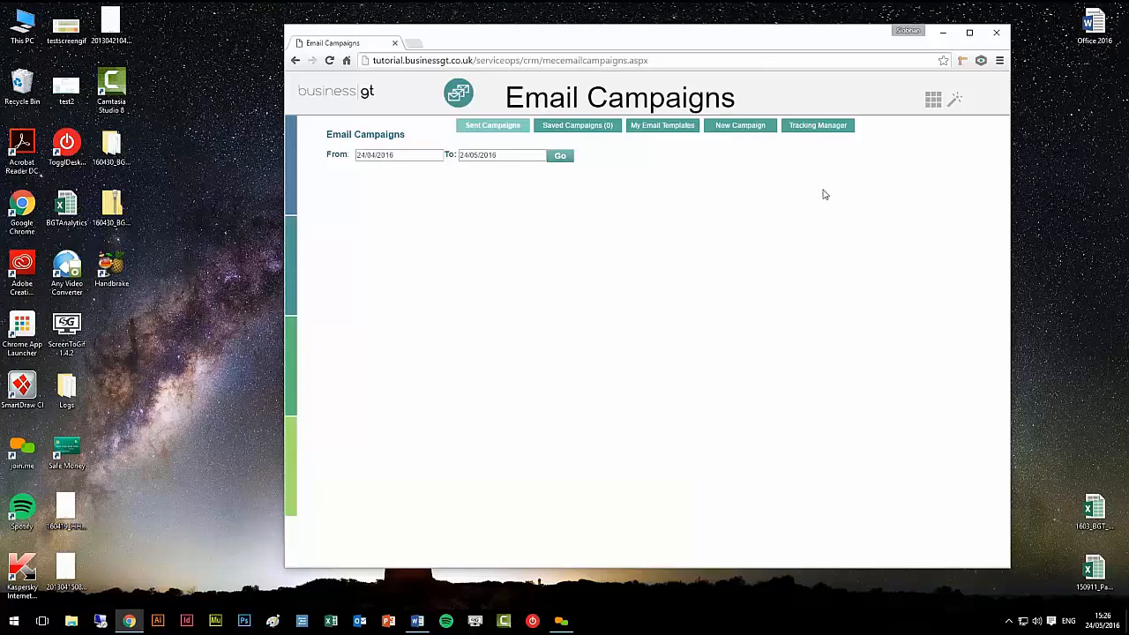
Step: List the sent campaigns and view the responses for the completed May Newsletter campaign
left_click(497, 130)
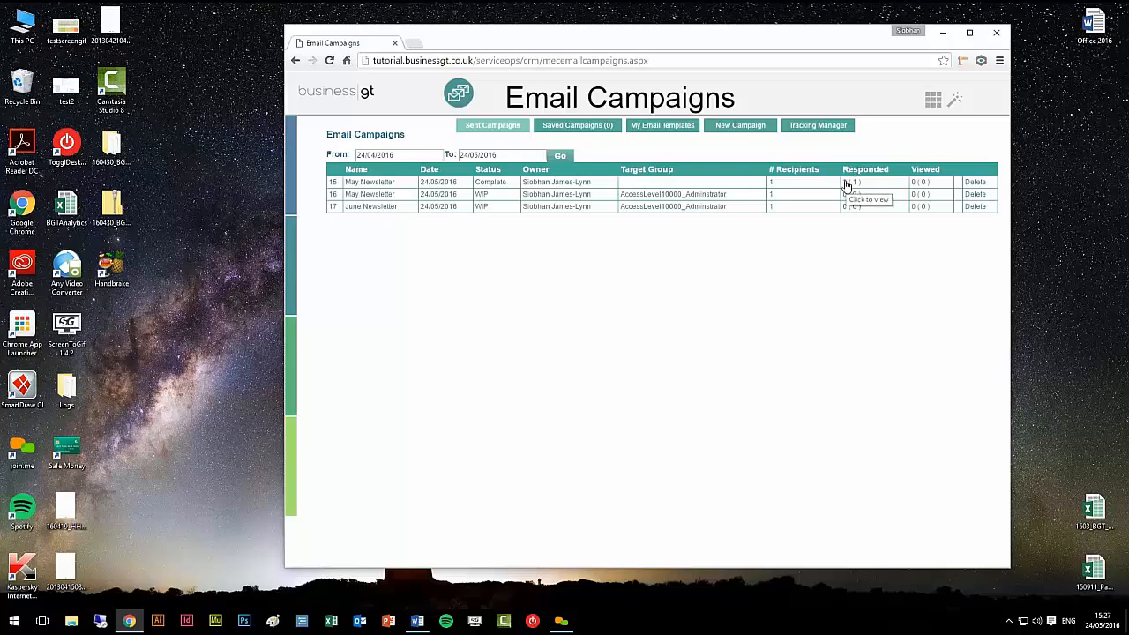
left_click(846, 183)
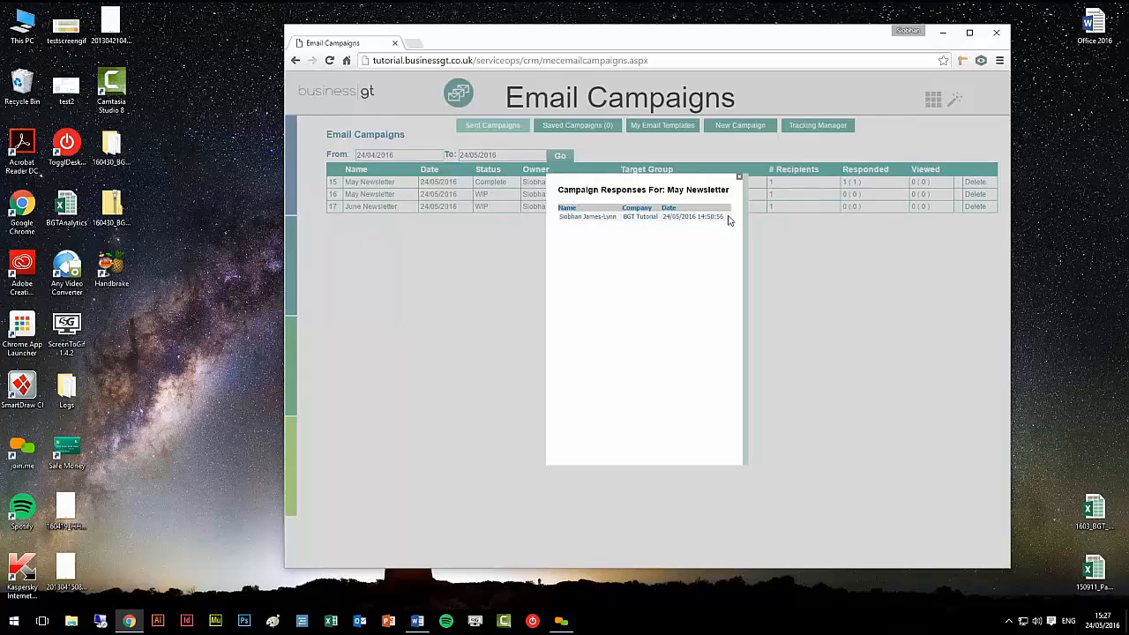
left_click(739, 181)
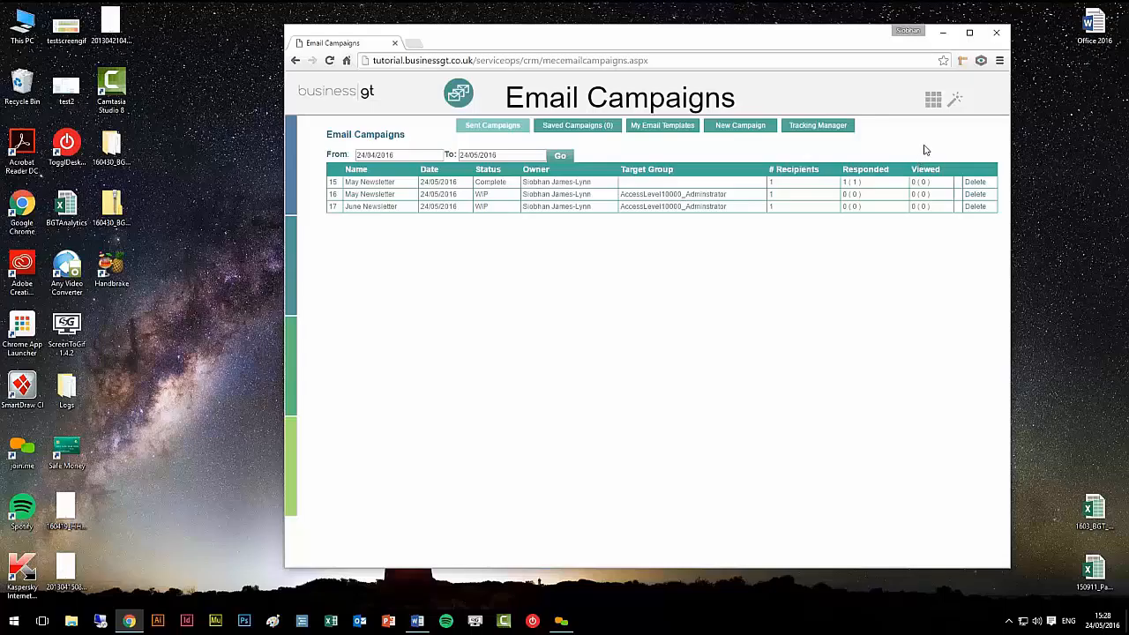
Step: Go to the Sales Funnel and view the Low priority entry with Click status among the potential customers
left_click(933, 102)
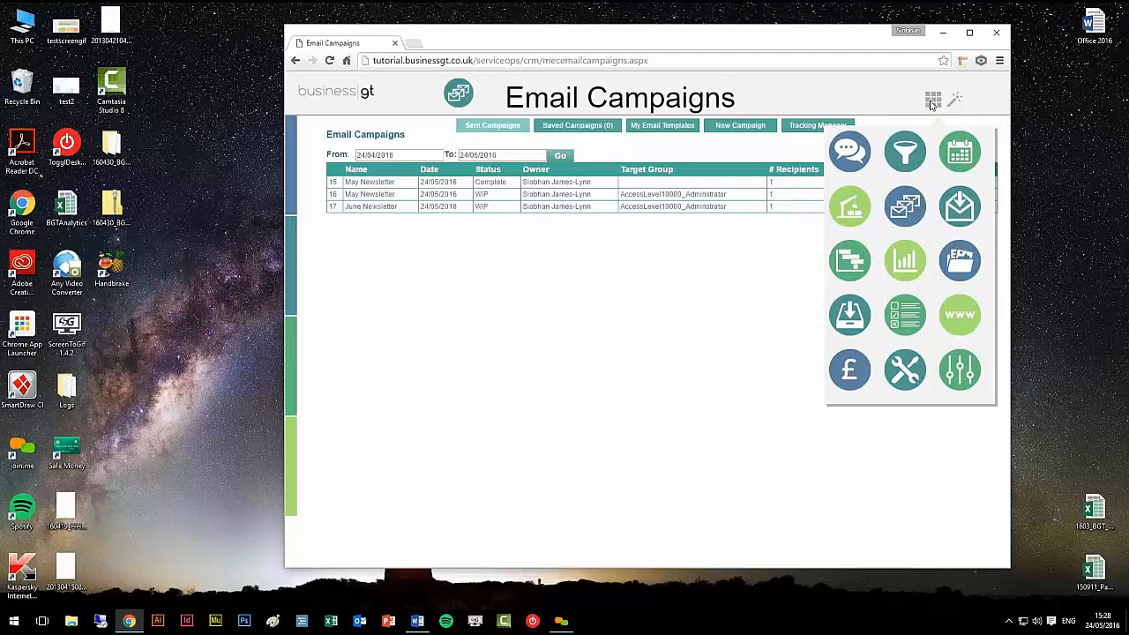
left_click(907, 152)
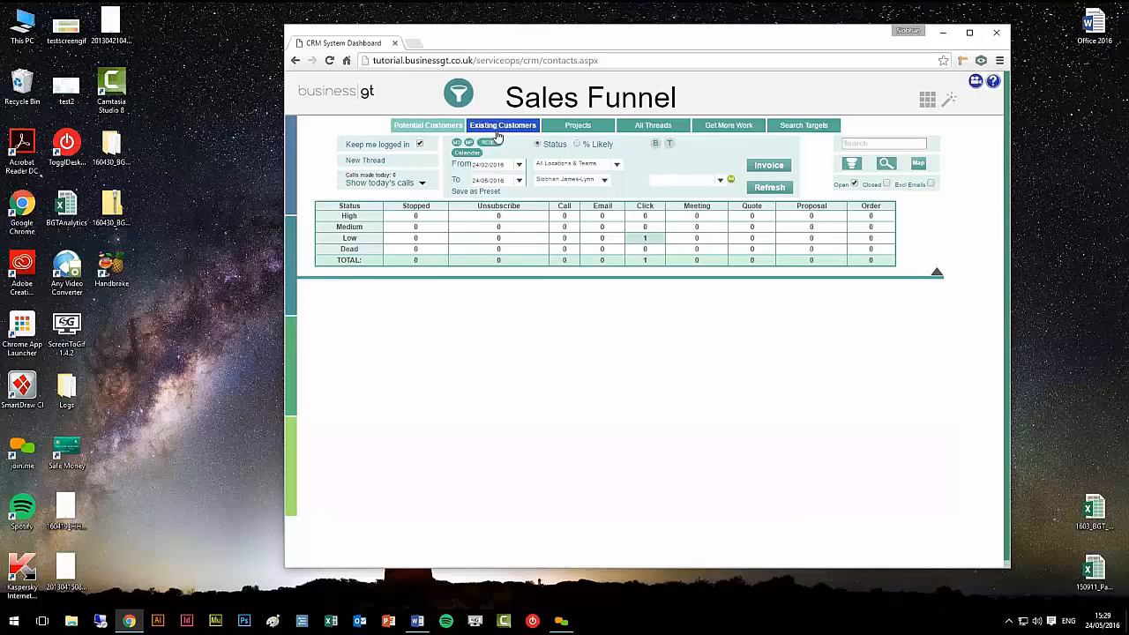
left_click(596, 181)
left_click(596, 181)
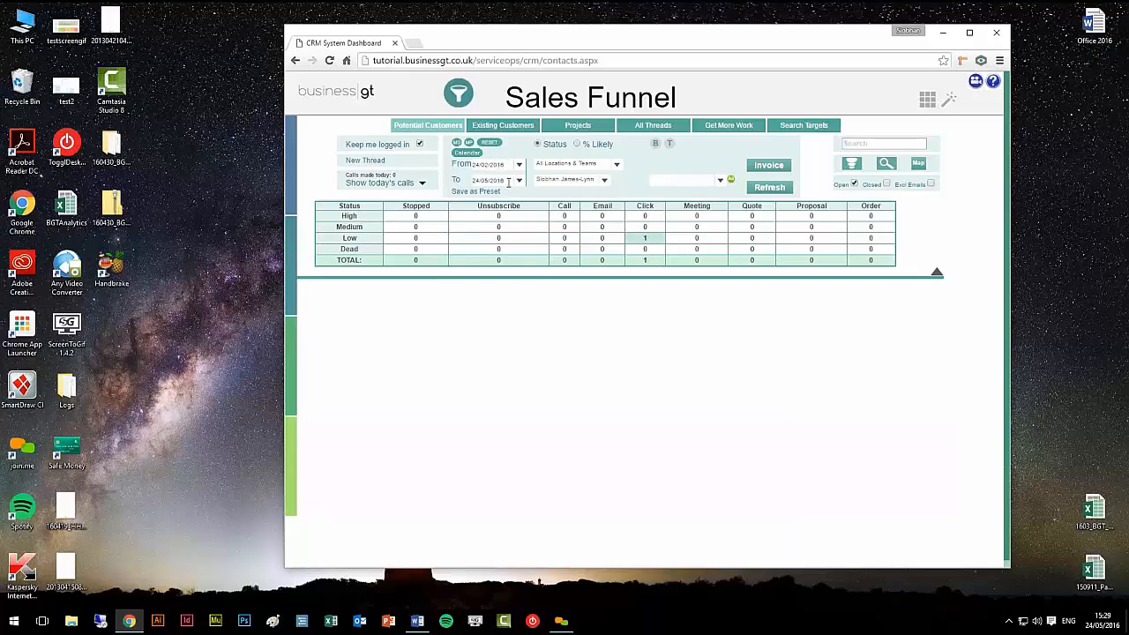
left_click(646, 244)
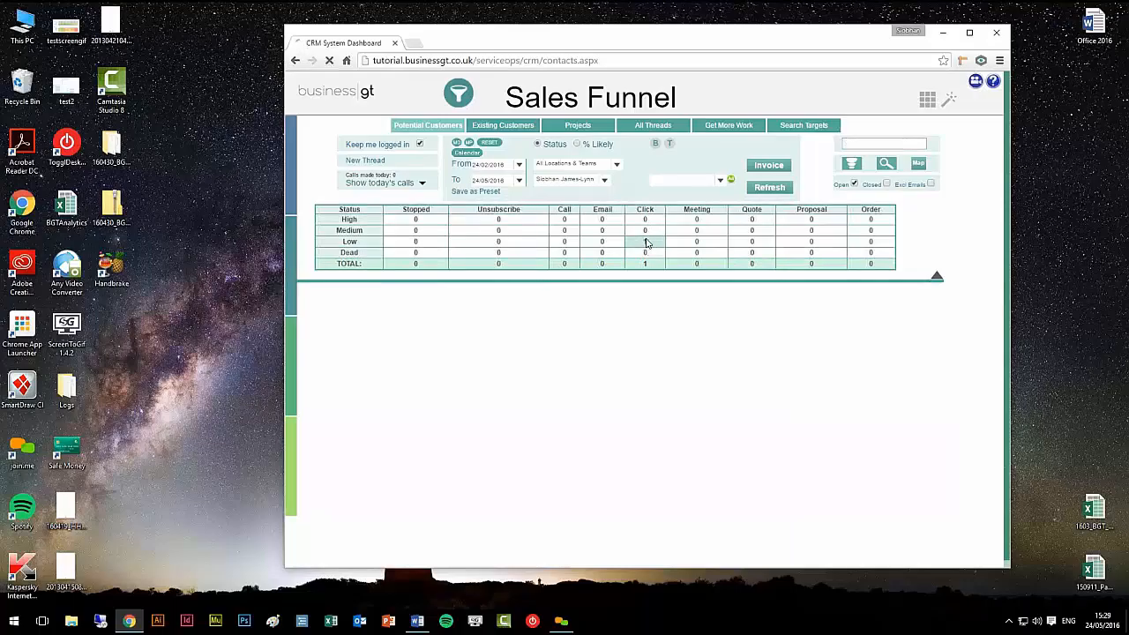